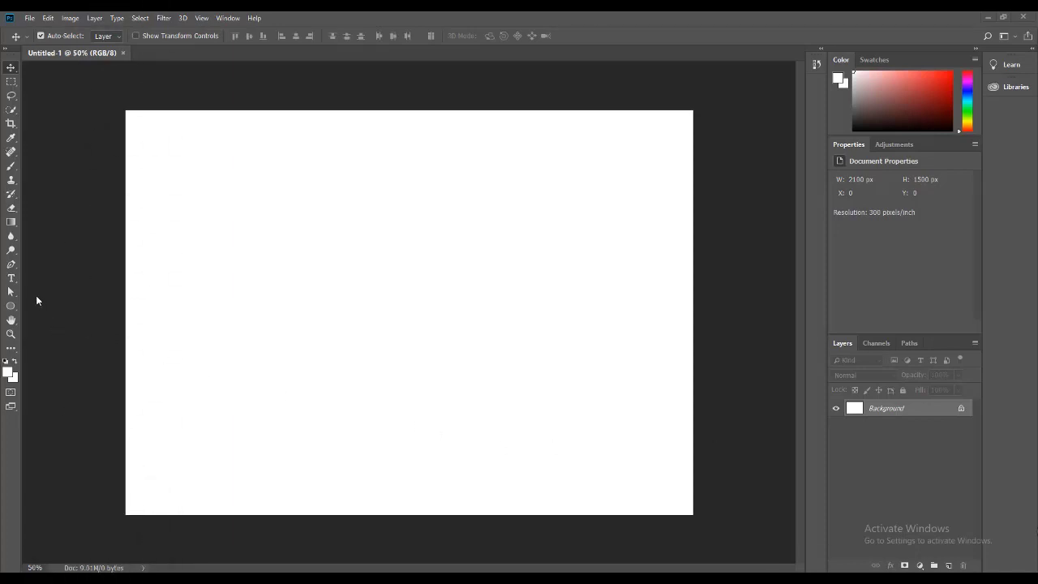
Add the horizontal text "Online Training Point" to the canvas and set its font size to 72 px.
click(13, 282)
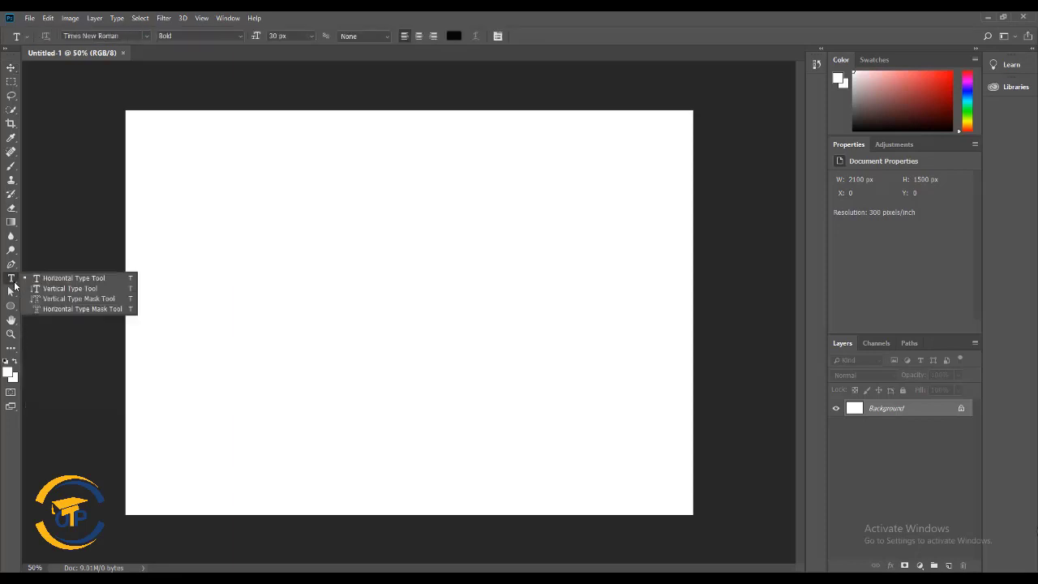
click(96, 278)
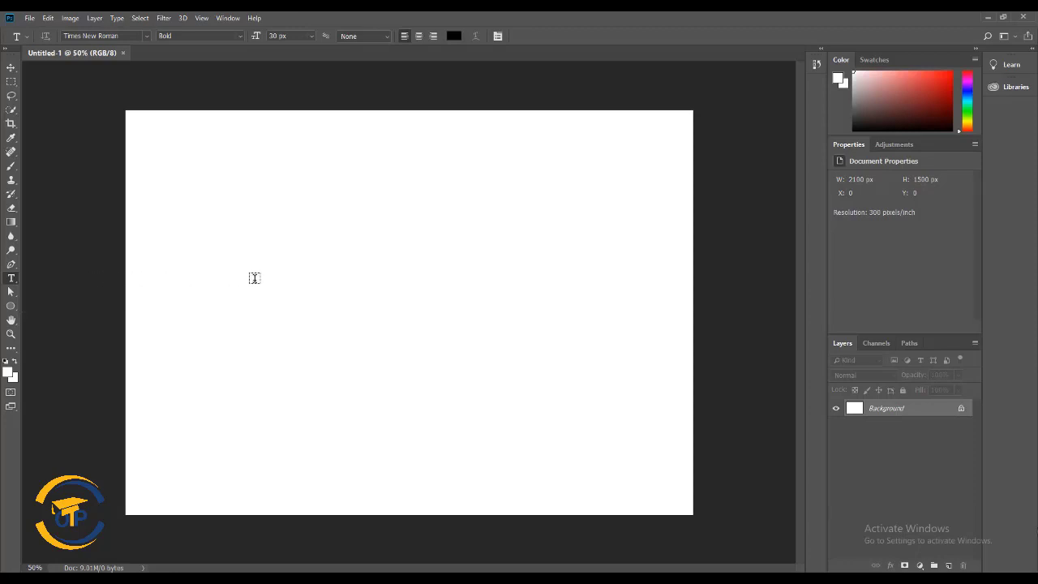
right_click(11, 278)
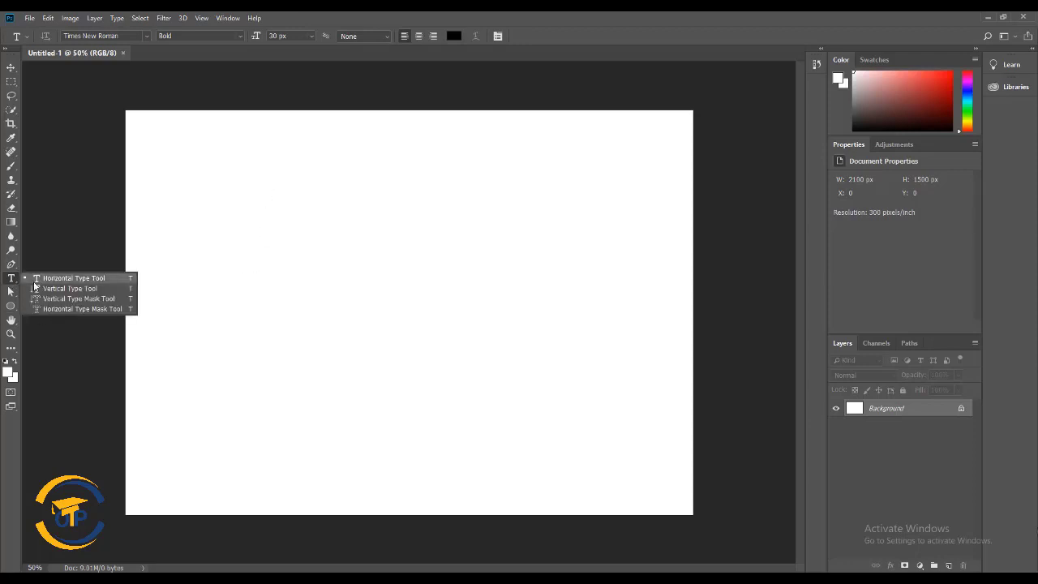
click(91, 278)
click(231, 293)
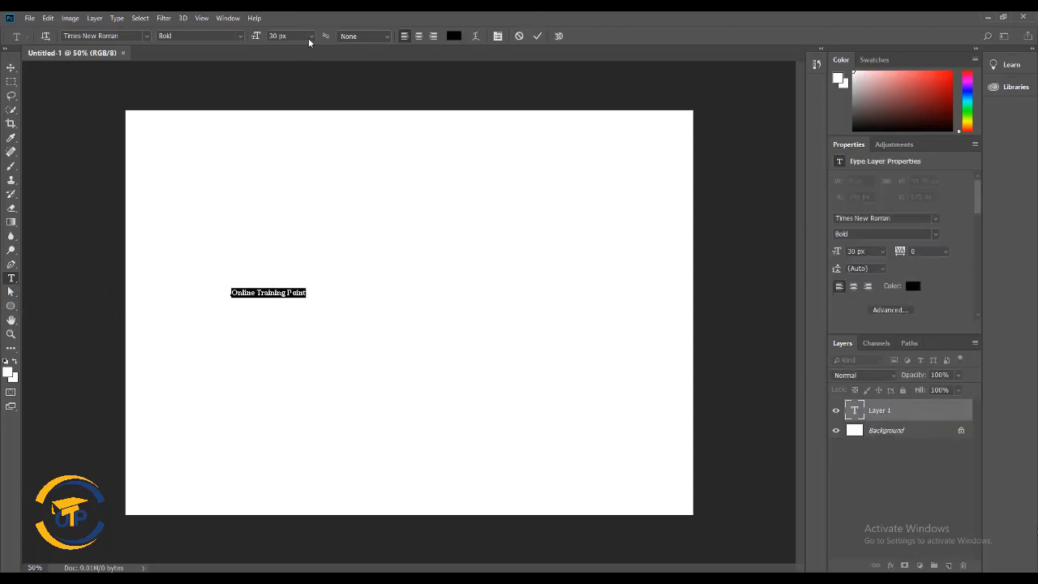
click(310, 36)
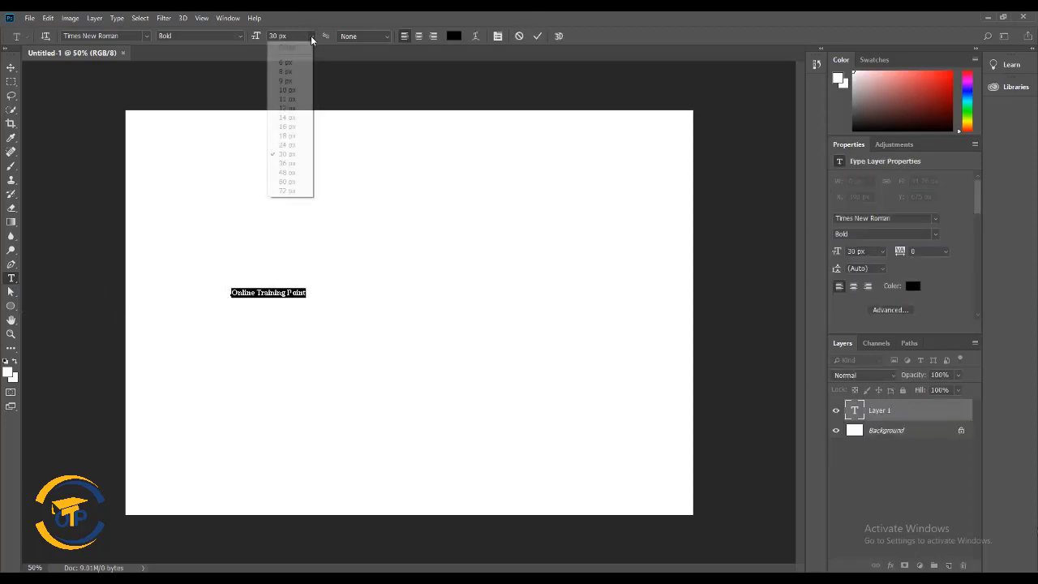
click(299, 193)
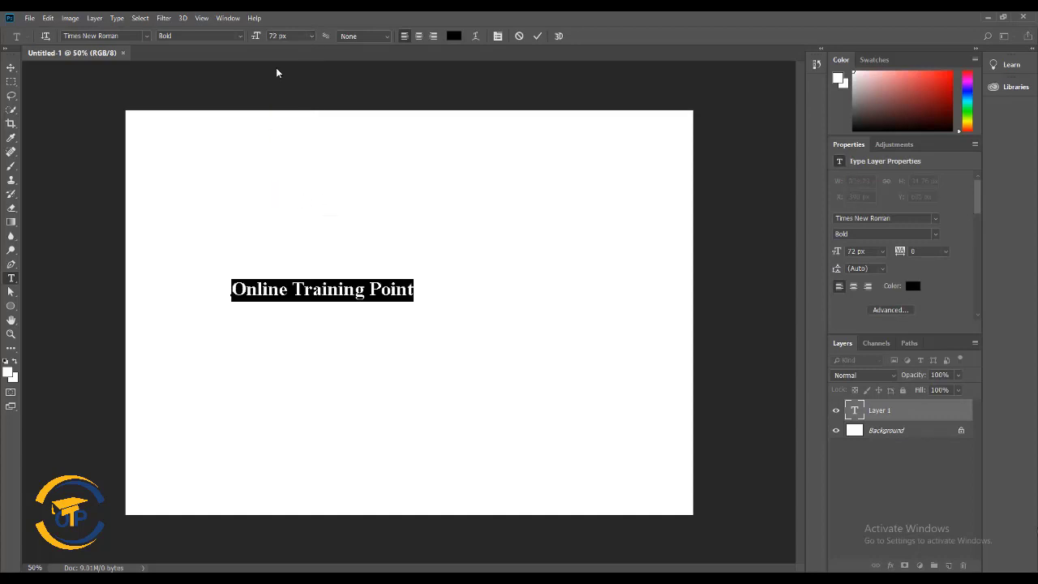
click(10, 67)
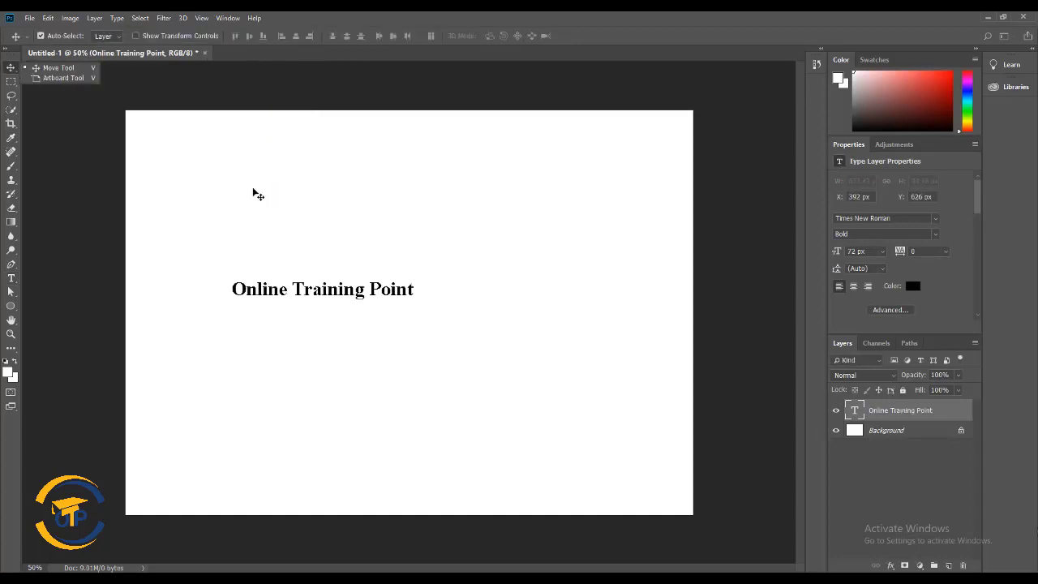
click(339, 308)
key(ctrl+t)
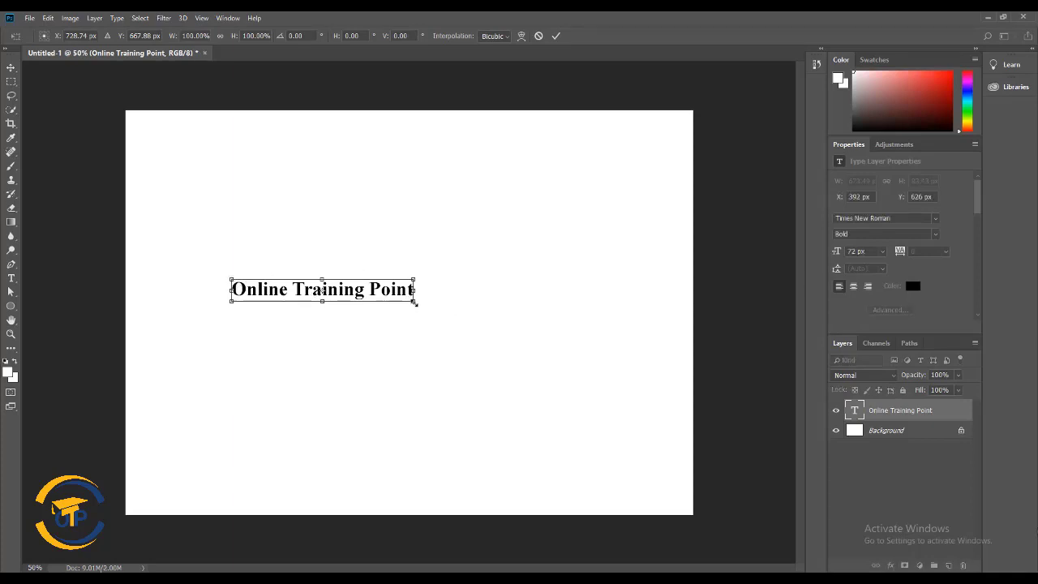
drag(415, 303, 528, 357)
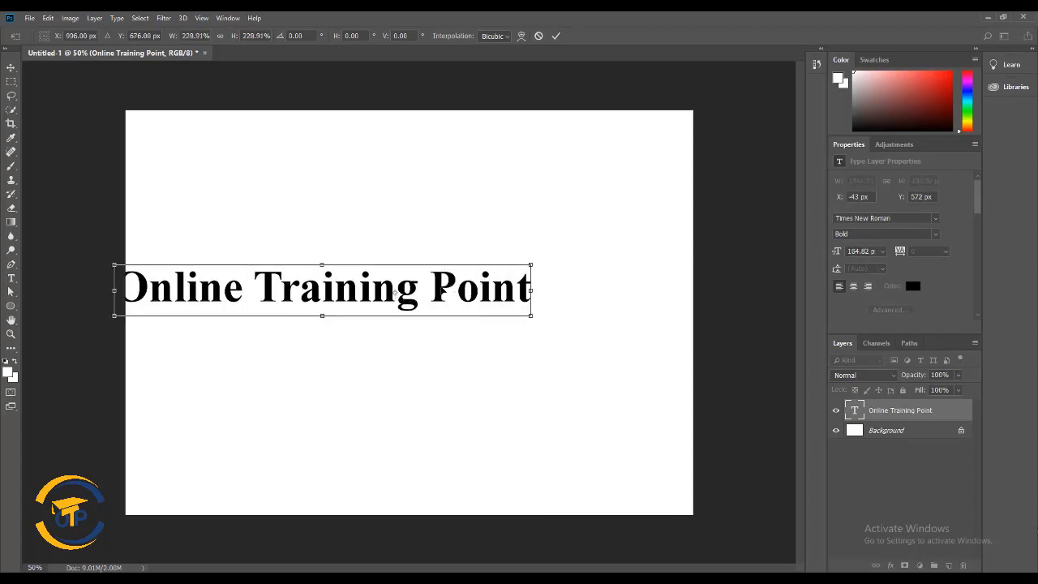
drag(456, 292, 529, 303)
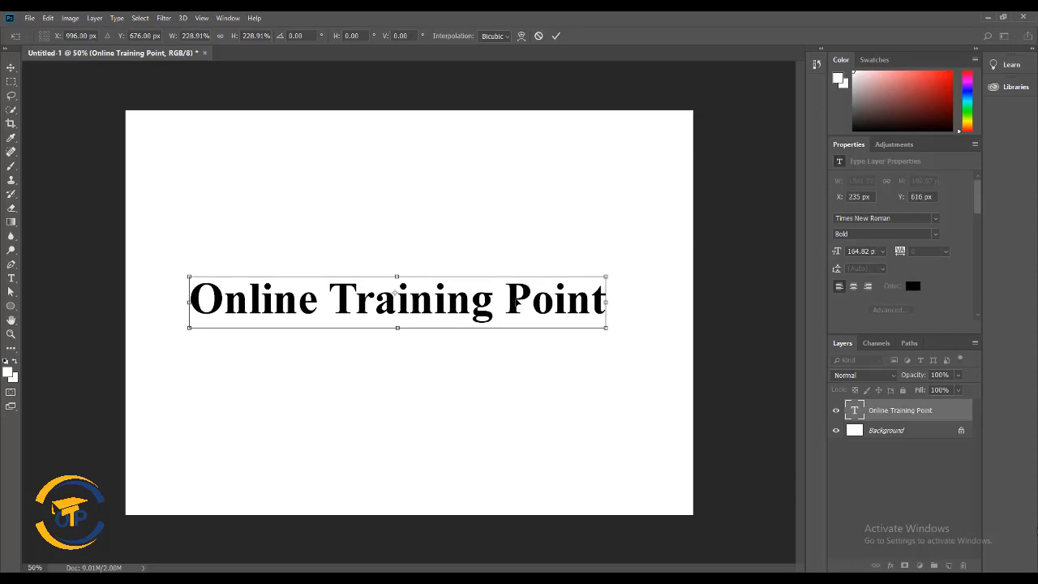
key(Escape)
key(ctrl+t)
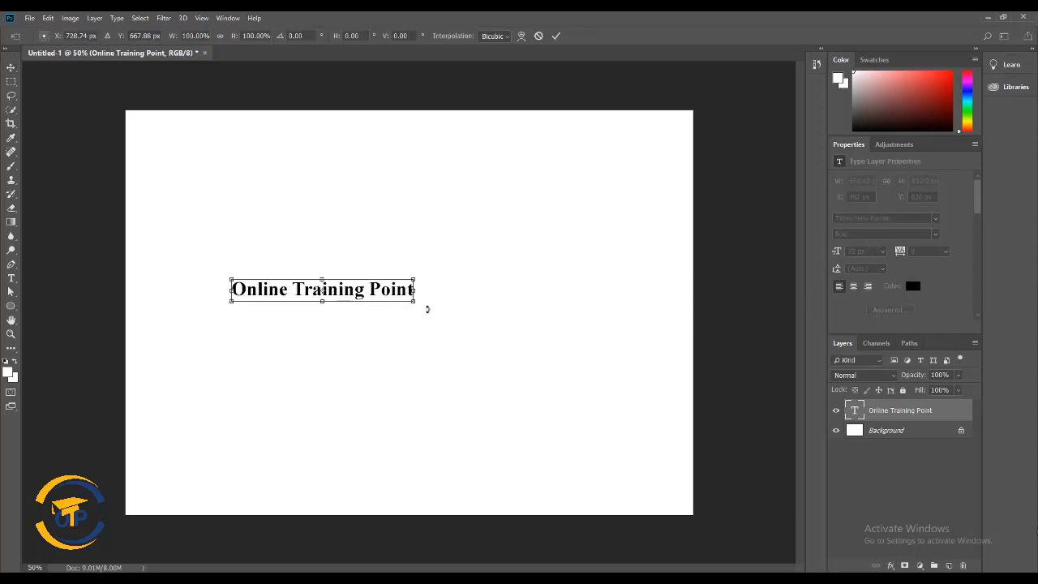
key(Escape)
key(ctrl+t)
drag(416, 303, 621, 422)
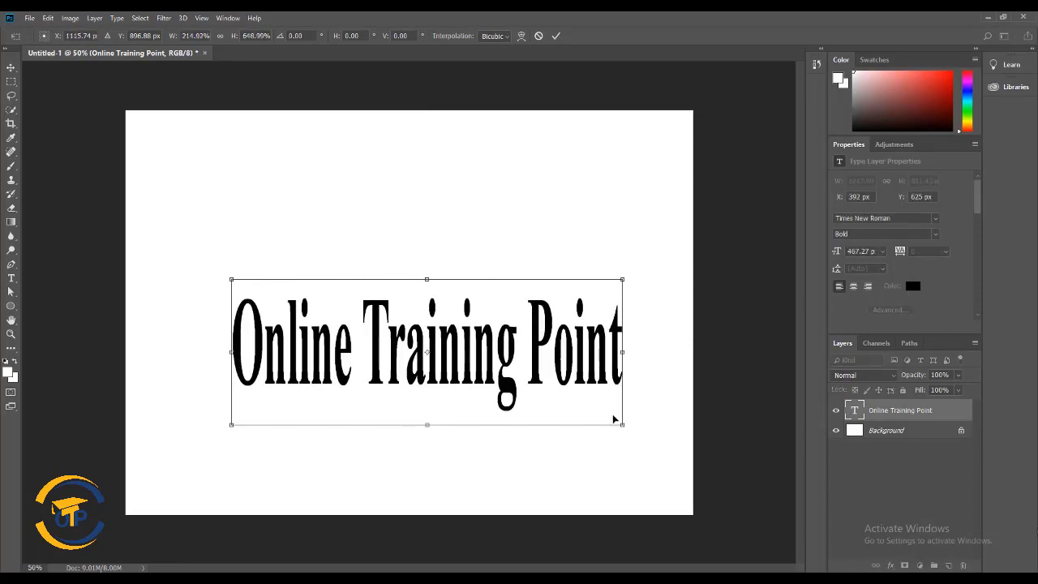
key(Escape)
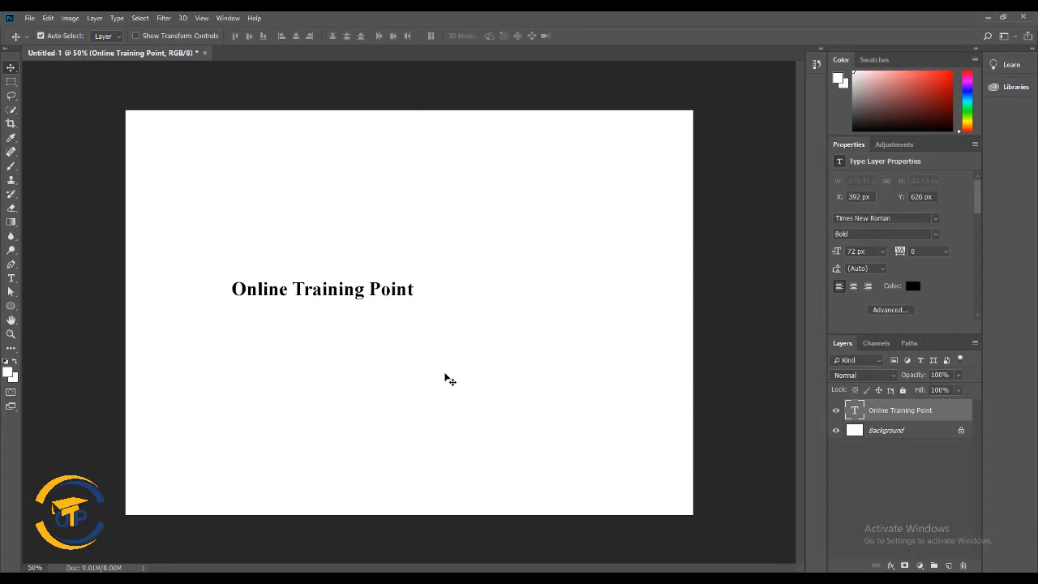
Scale the text up proportionally to a font size of about 214 px and move it to the middle of the canvas.
key(ctrl+t)
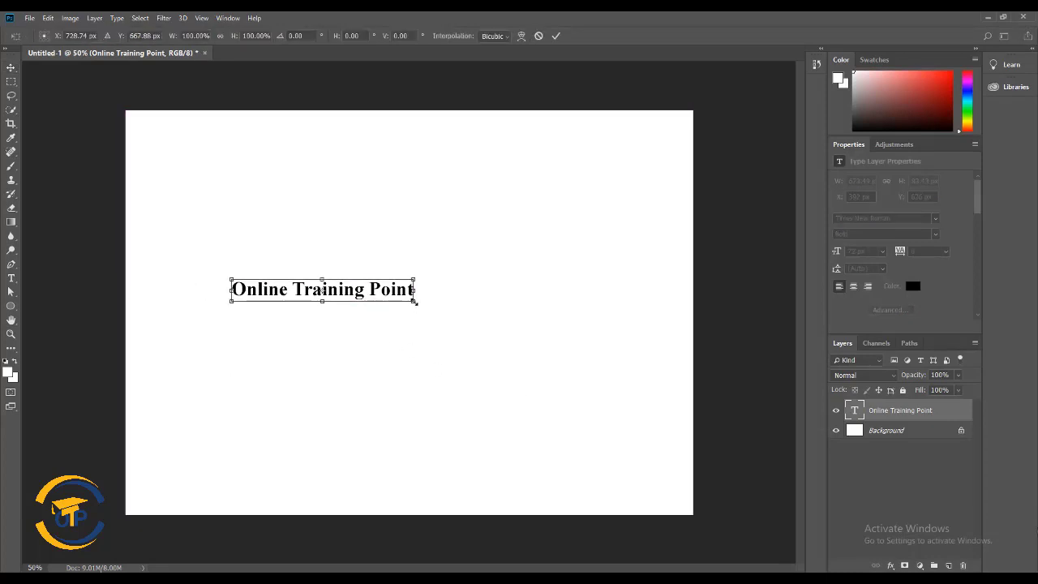
drag(415, 304, 578, 394)
key(Return)
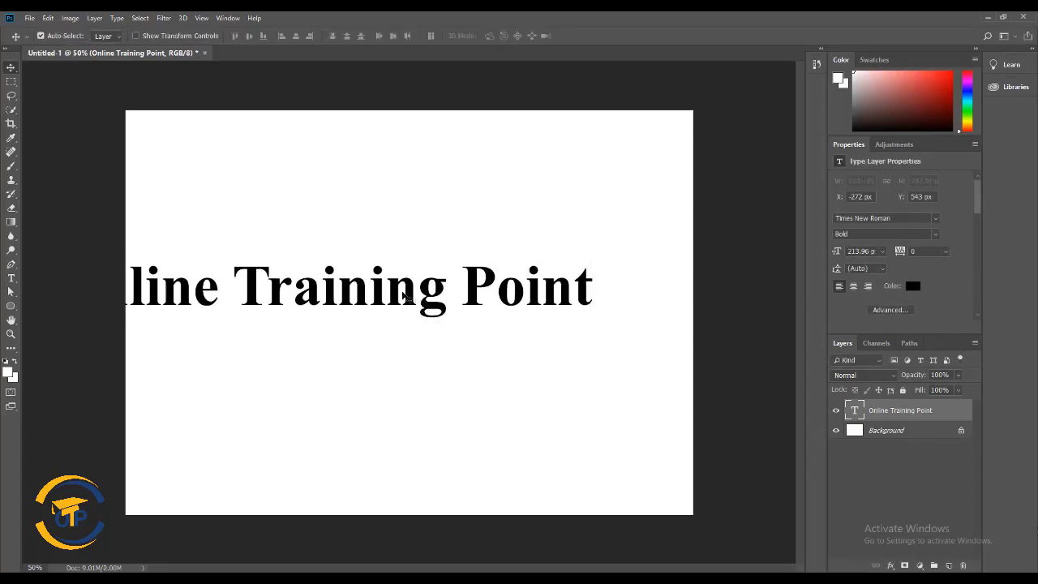
drag(405, 299, 494, 320)
Set the text's font size to 200 px and shift it slightly right to about X 76 px.
double_click(853, 412)
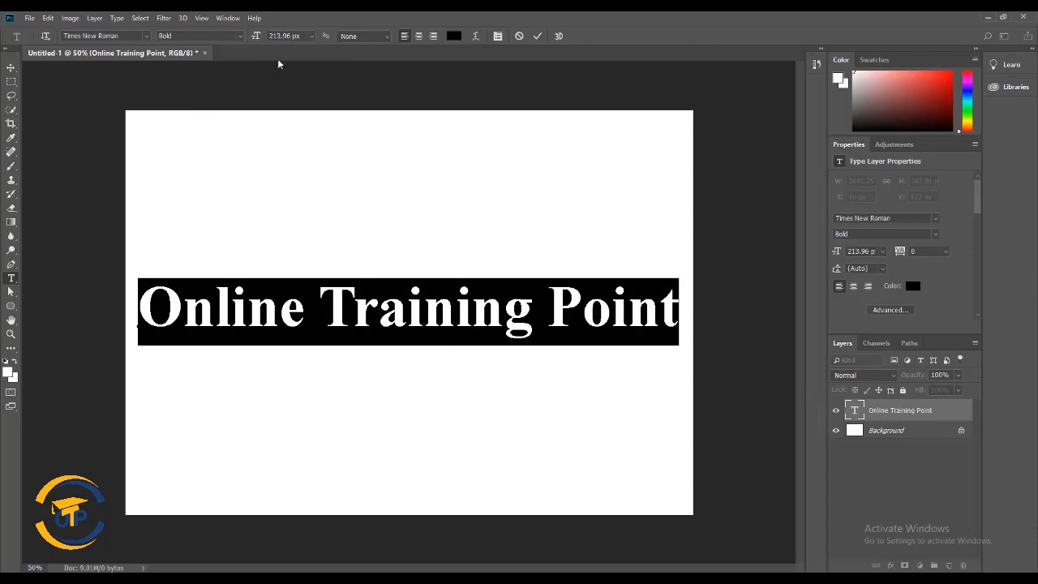
drag(292, 35, 259, 40)
click(282, 36)
click(293, 38)
key(Return)
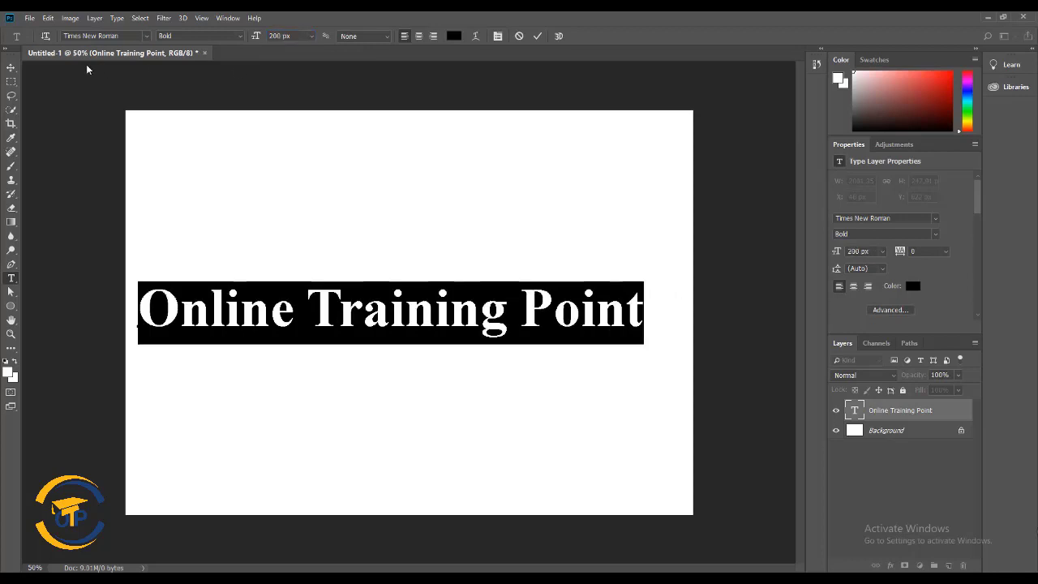
click(11, 67)
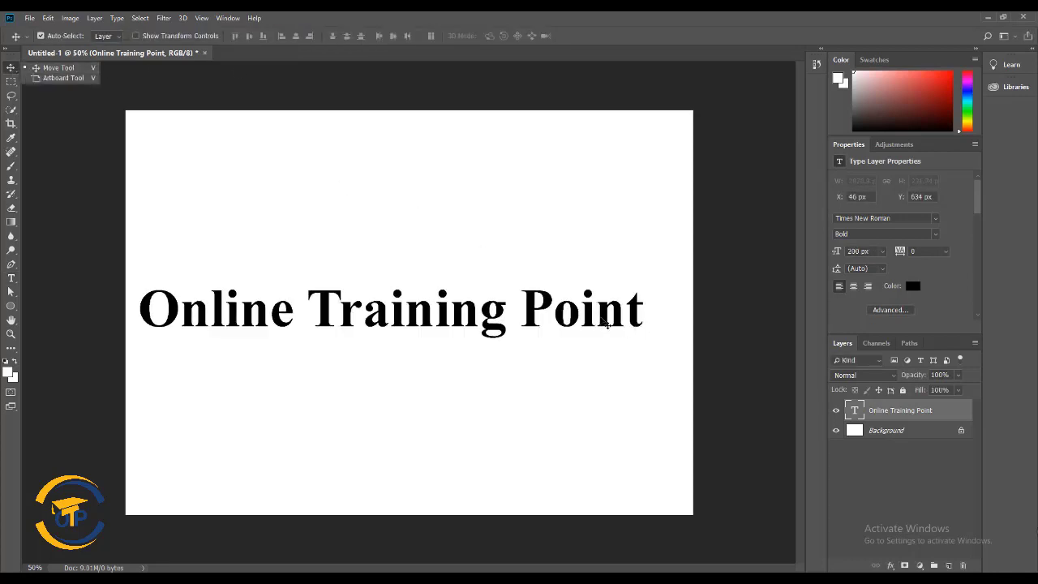
drag(607, 323, 616, 323)
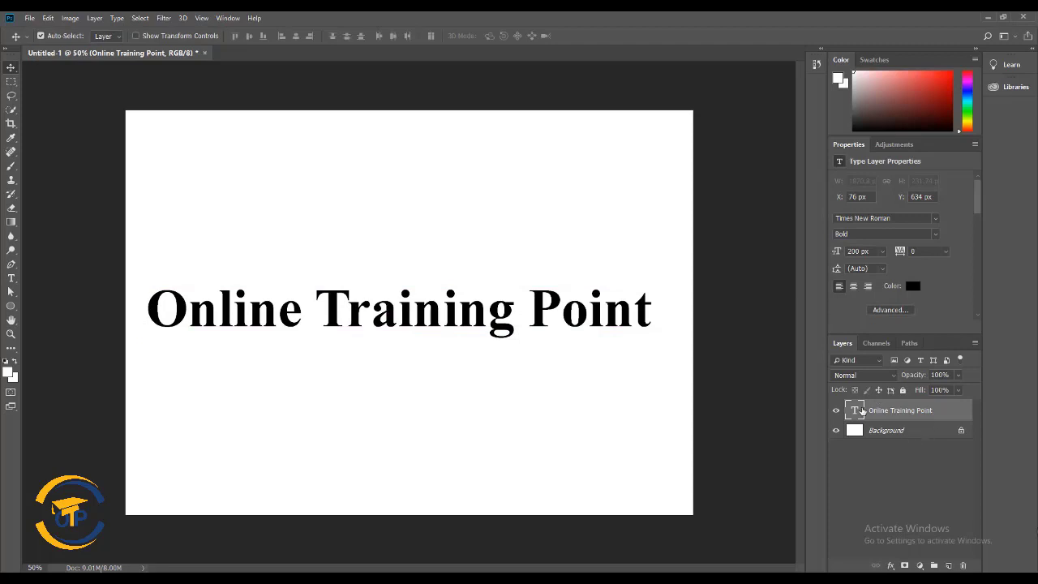
Warp the text with the Arc style, using horizontal orientation and a bend of +63%.
double_click(856, 411)
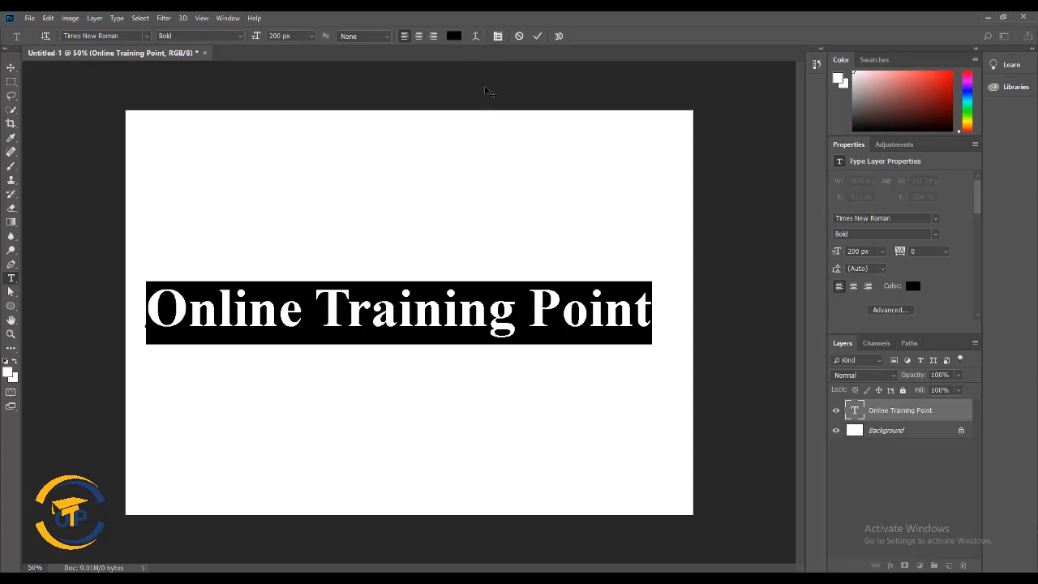
click(476, 38)
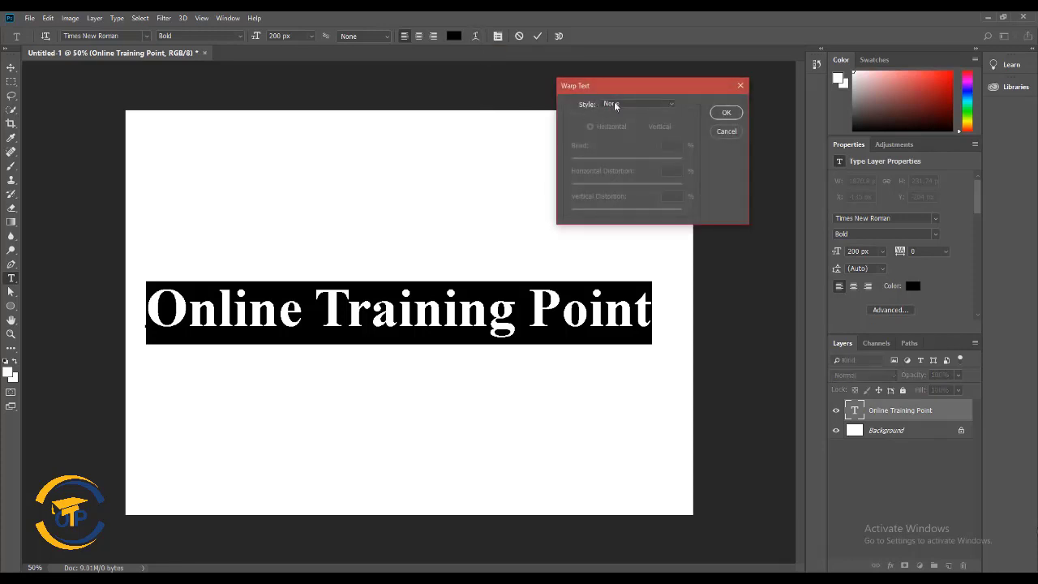
click(670, 104)
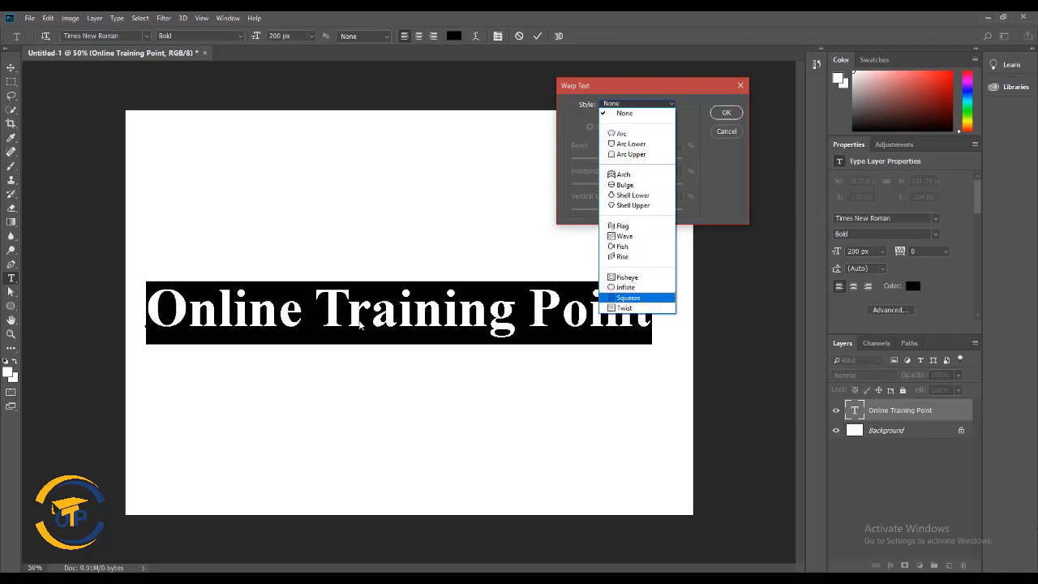
click(632, 134)
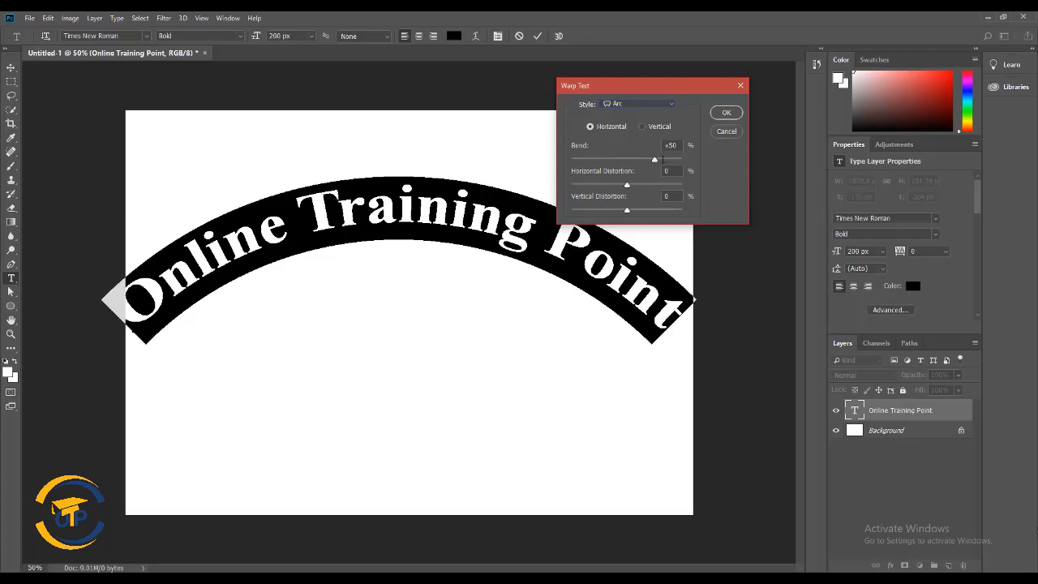
mouse_move(655, 160)
mouse_down()
mouse_move(672, 163)
mouse_move(581, 161)
mouse_move(662, 160)
mouse_up()
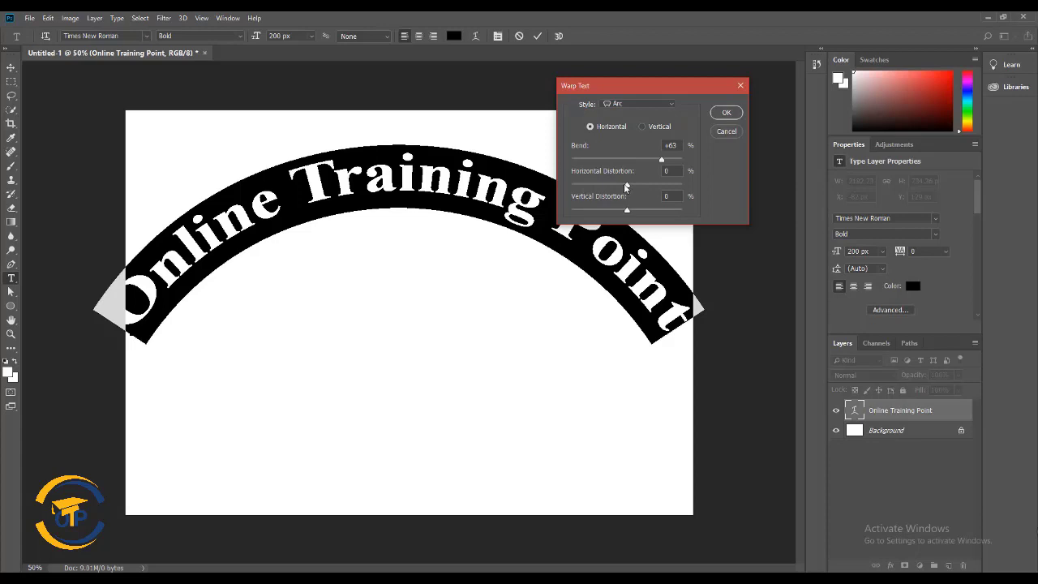
Try horizontal distortions of +100% and -100% on the warp, reset it to 0, and set vertical distortion to -5%.
drag(626, 187, 723, 184)
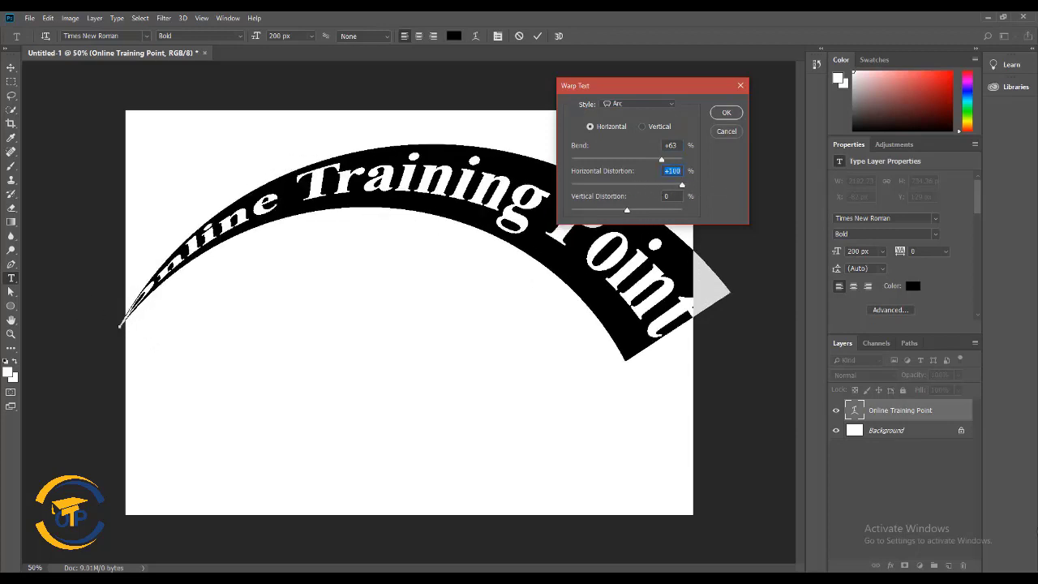
drag(681, 185, 566, 195)
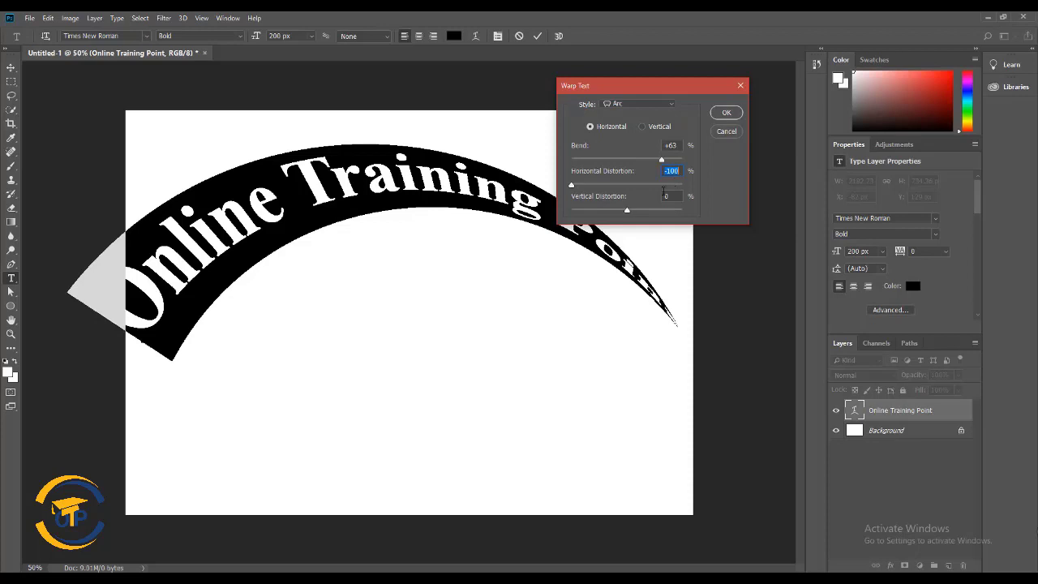
text(0)
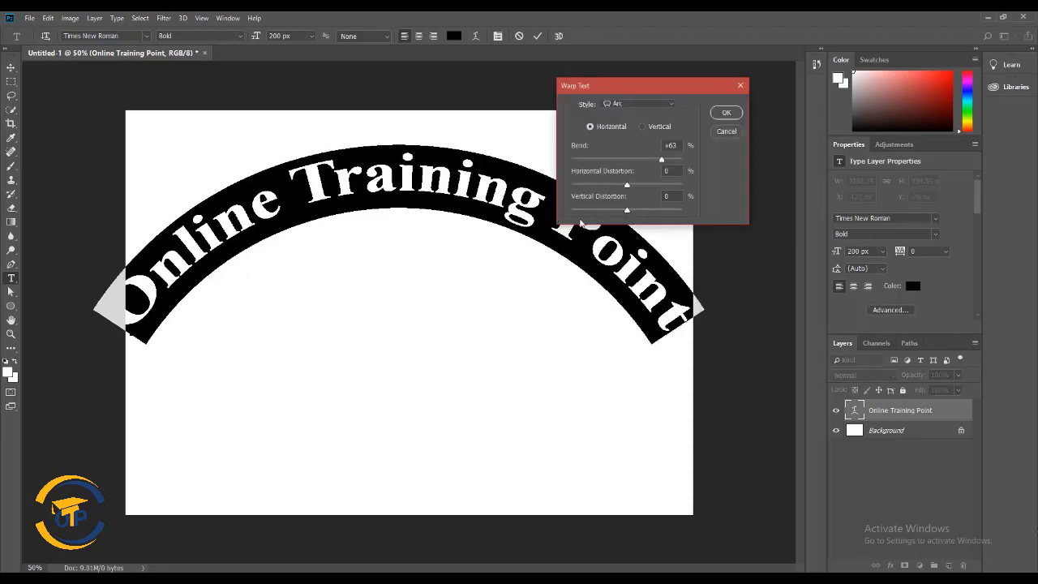
mouse_move(627, 210)
mouse_down()
mouse_move(604, 214)
mouse_move(637, 216)
mouse_move(624, 211)
mouse_up()
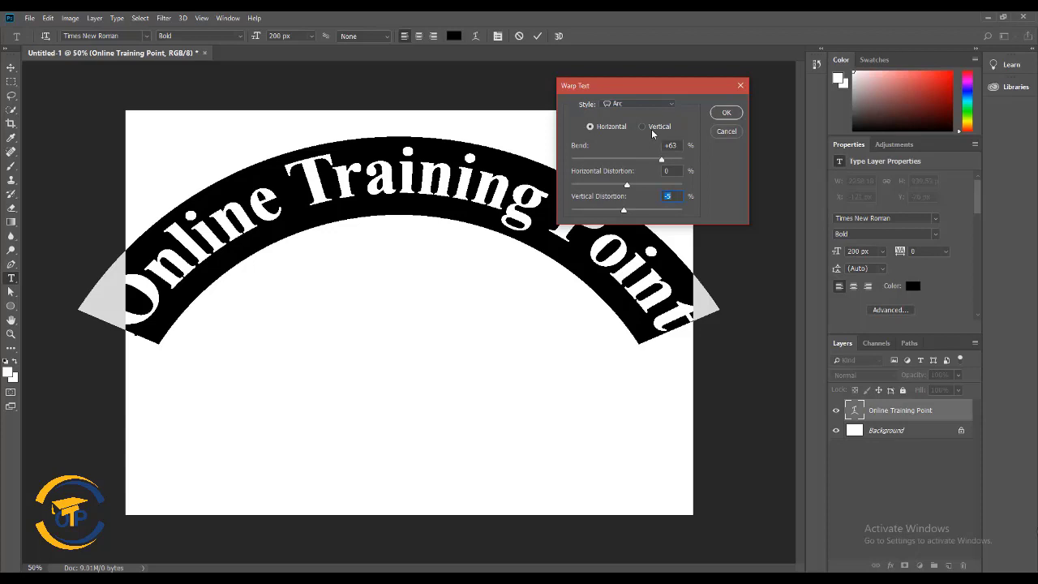
Switch the Arc warp to vertical with a bend of -23%, horizontal distortion of +21% and vertical distortion of +62%.
click(644, 126)
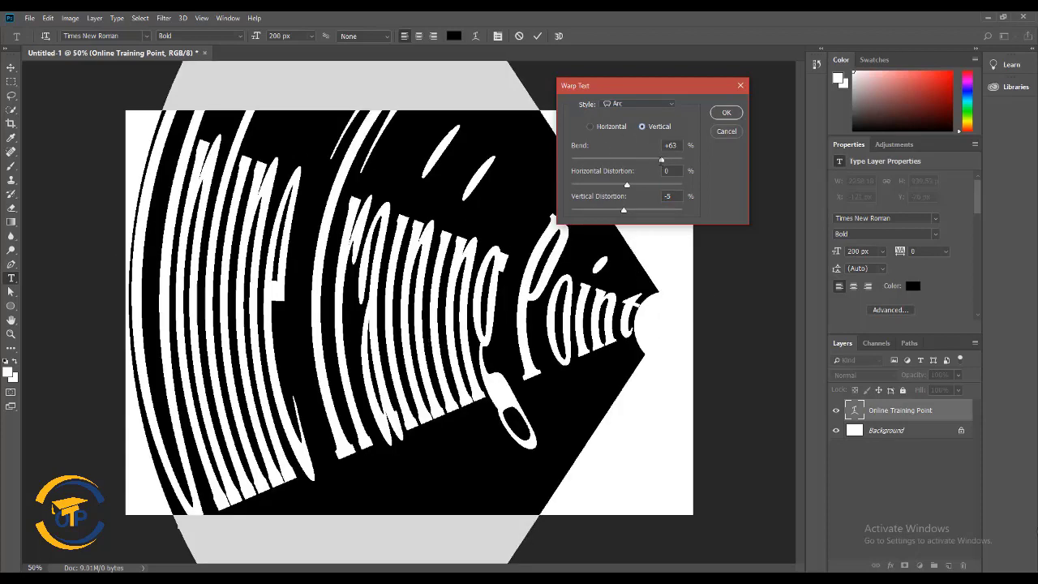
drag(662, 159, 639, 162)
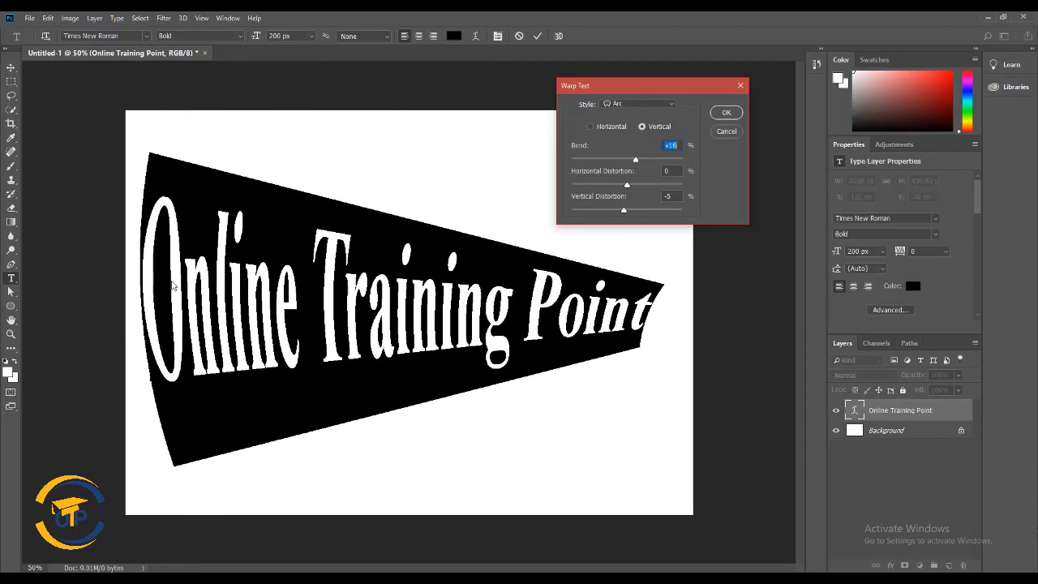
drag(639, 159, 661, 211)
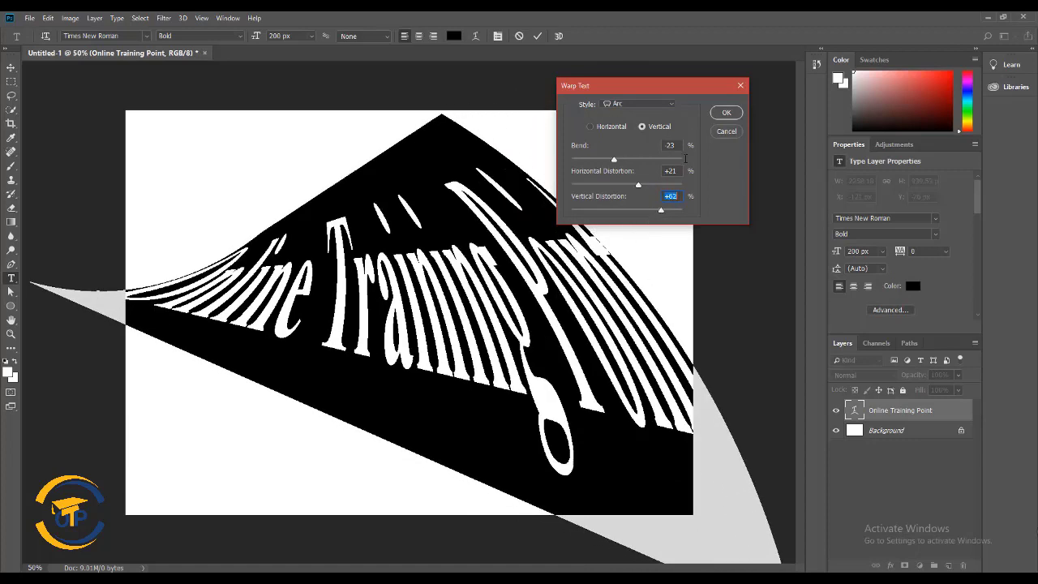
Switch the Arc warp back to horizontal orientation and apply it with a bend of 0%.
click(609, 129)
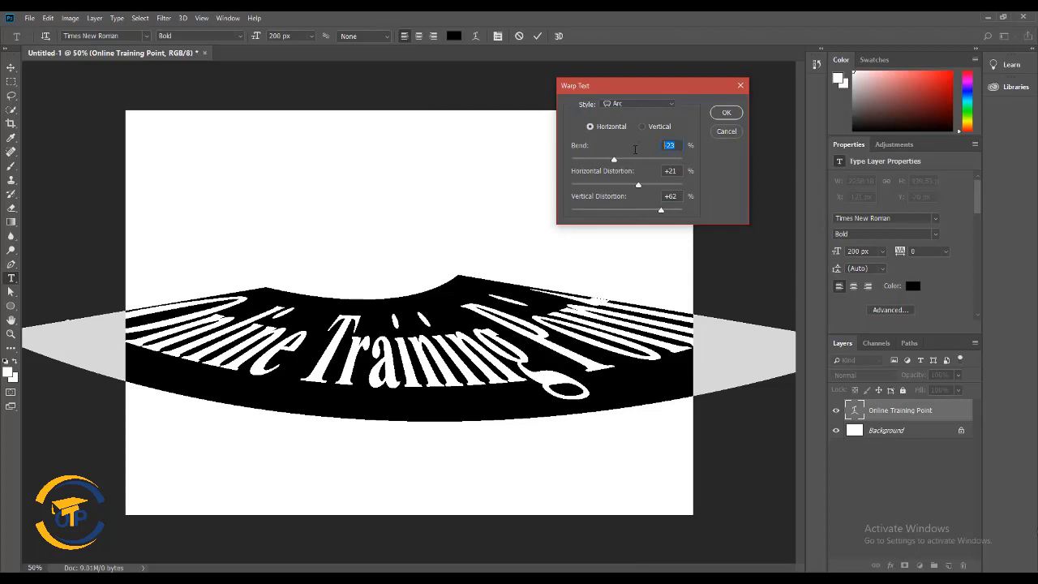
text(0)
key(Return)
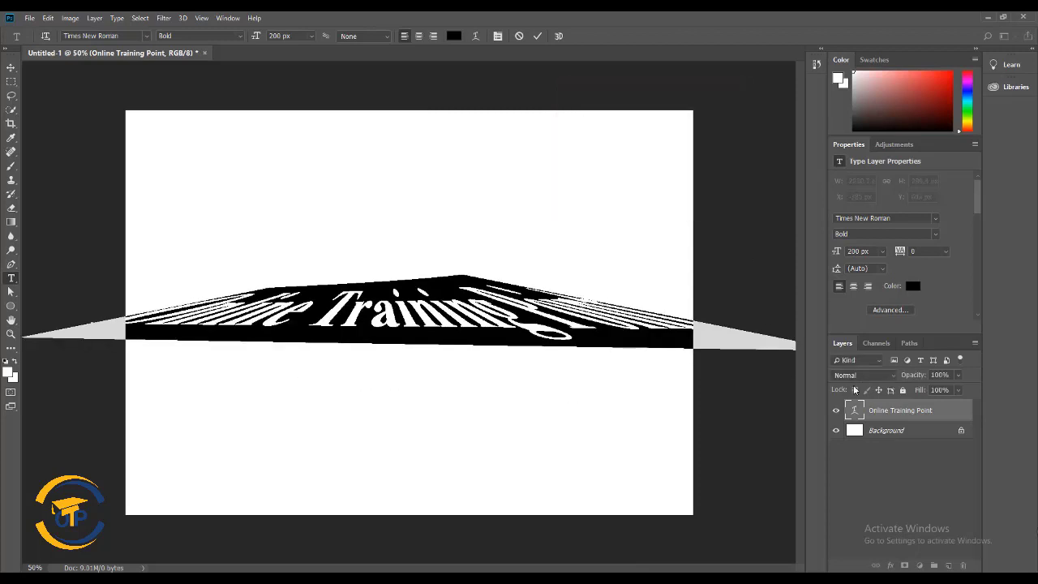
Reopen the text's Arc warp settings and reset the horizontal and vertical distortions to 0%.
click(476, 36)
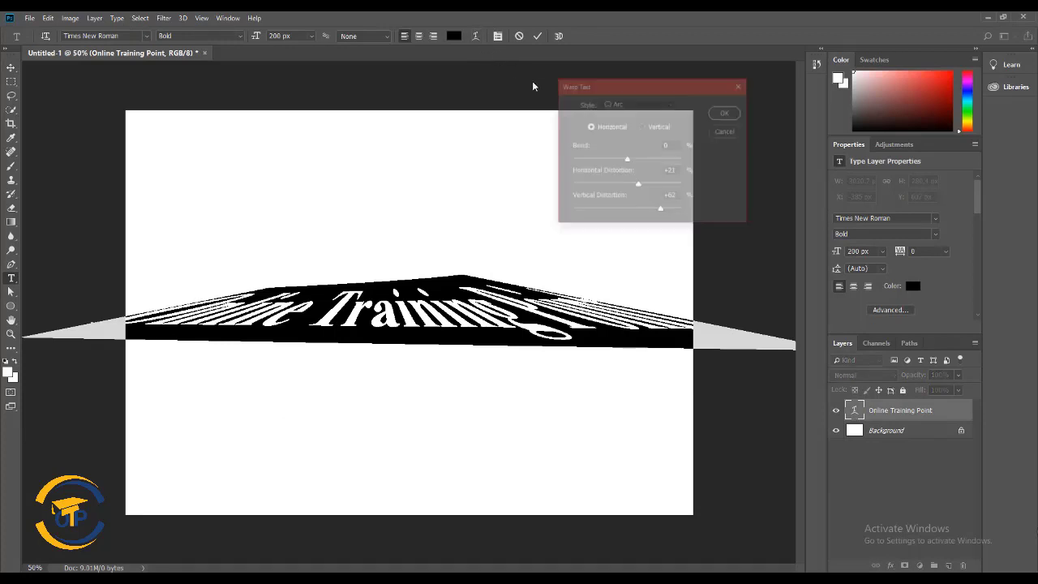
drag(680, 171, 651, 170)
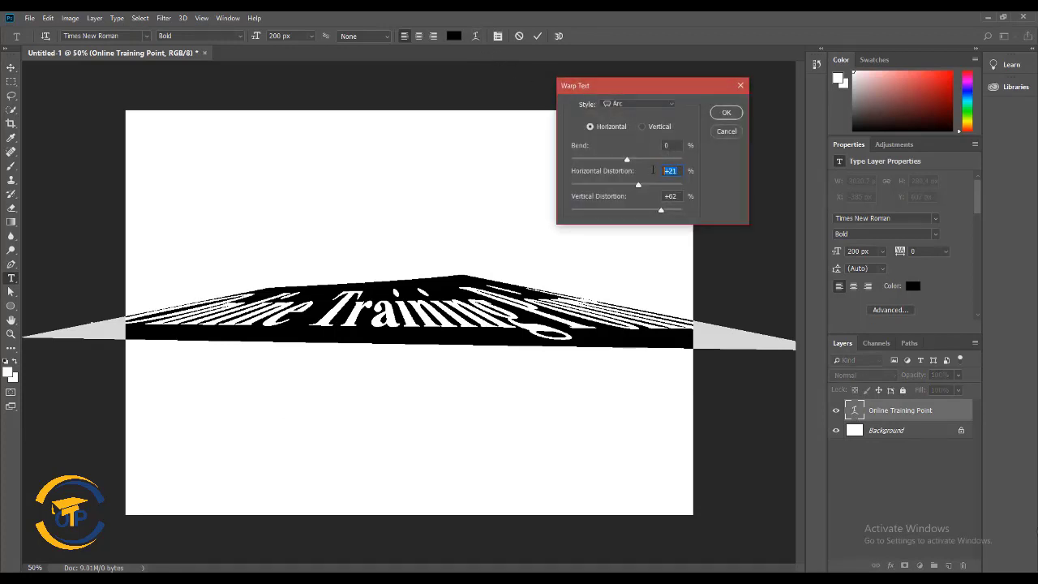
text(00)
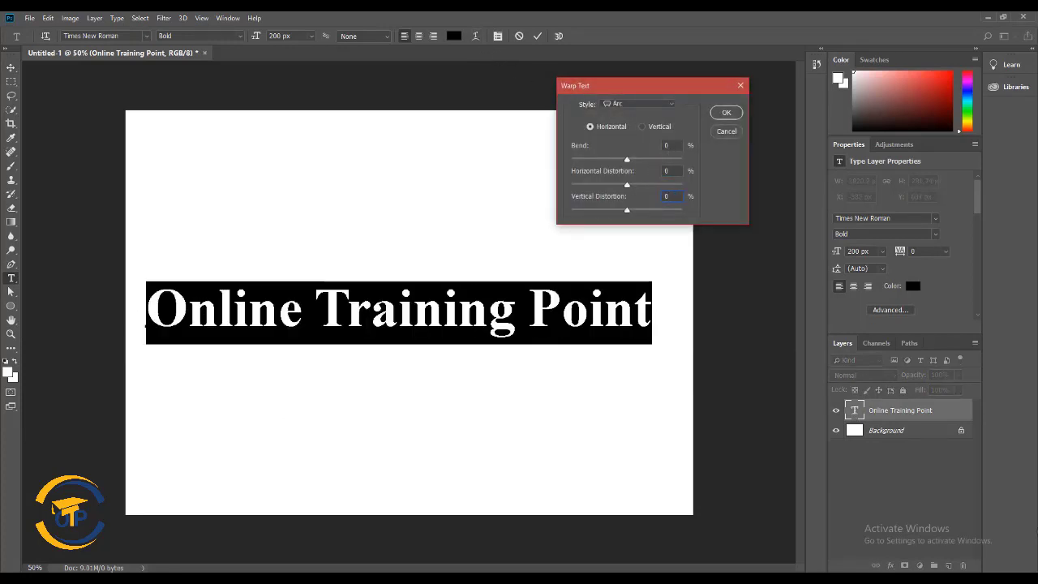
Try the Arc Lower warp with bend -17%, horizontal distortion +44% and vertical distortion -68%, and reset all three values to 0%.
click(639, 105)
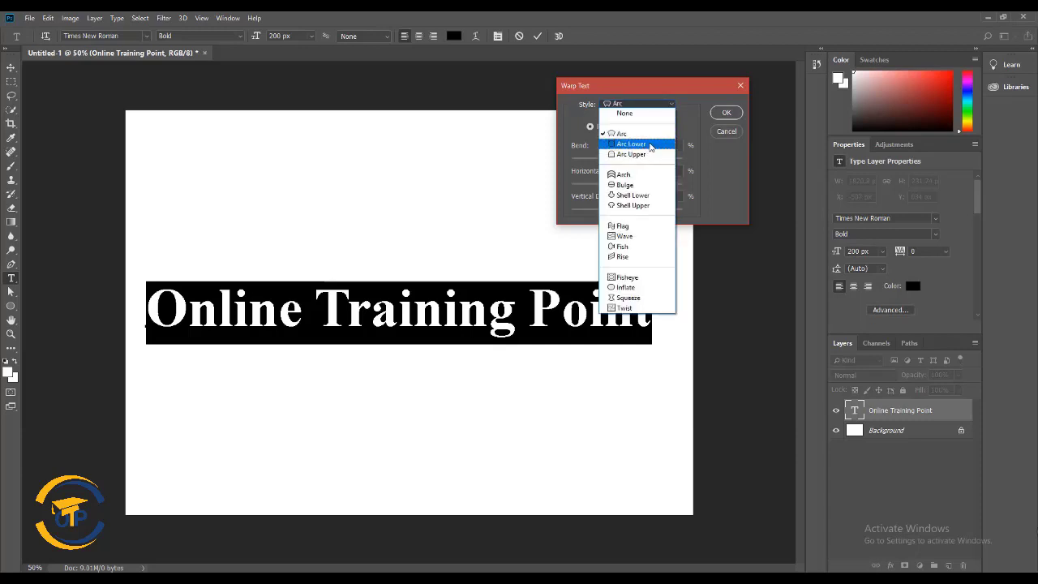
click(651, 145)
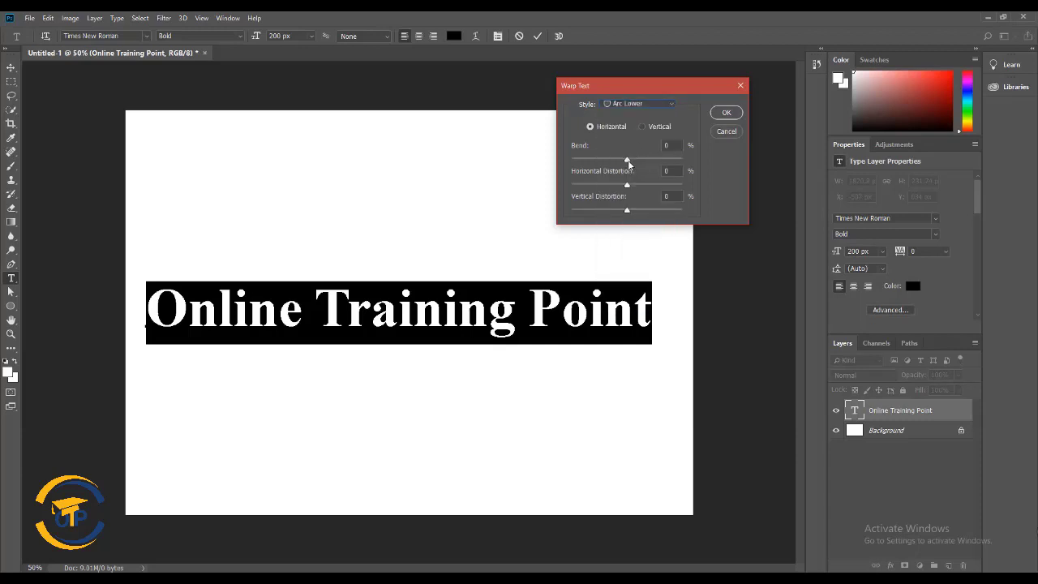
drag(626, 159, 590, 213)
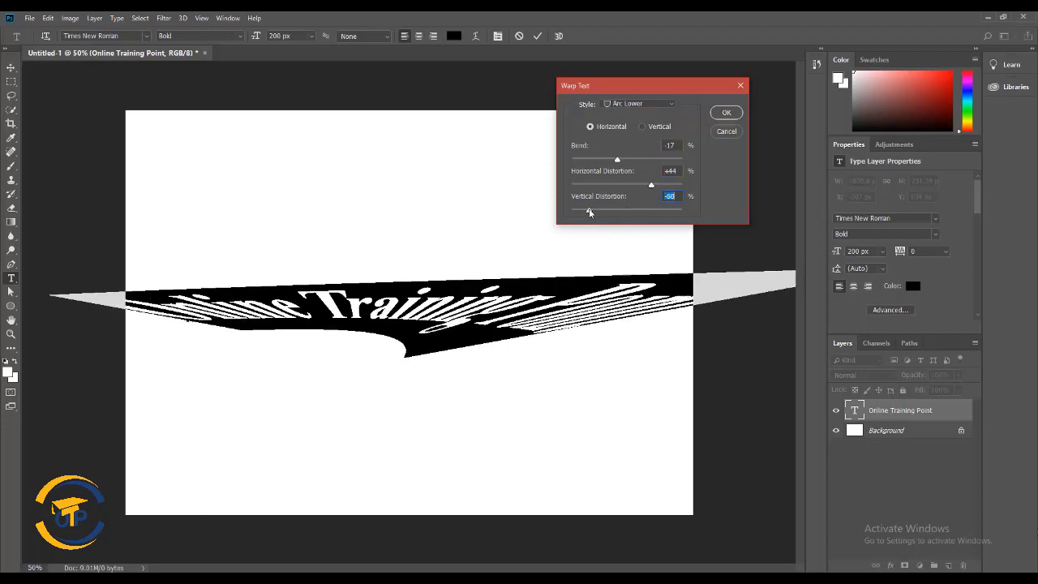
text(0)
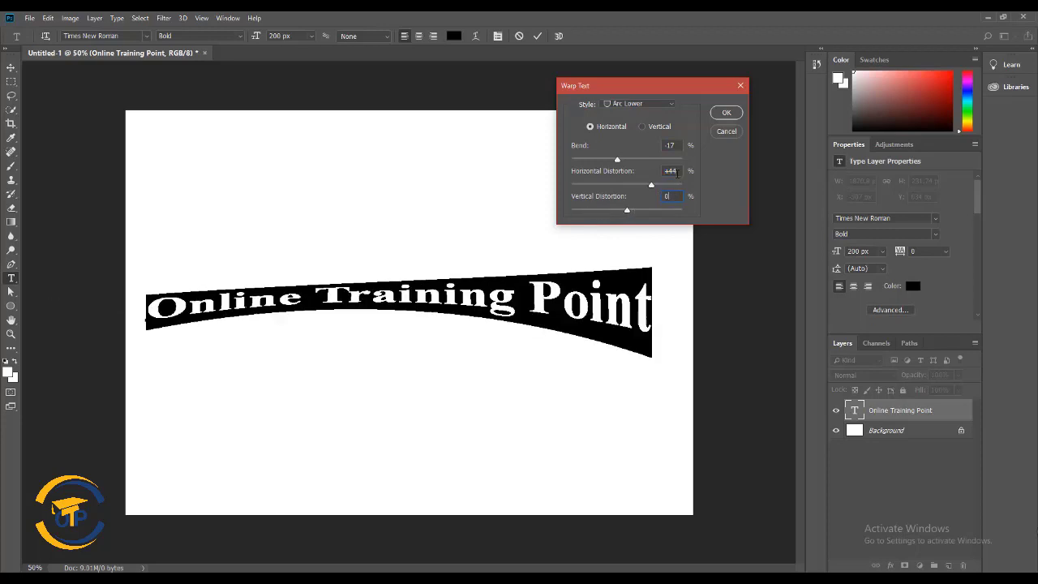
click(678, 172)
text(00)
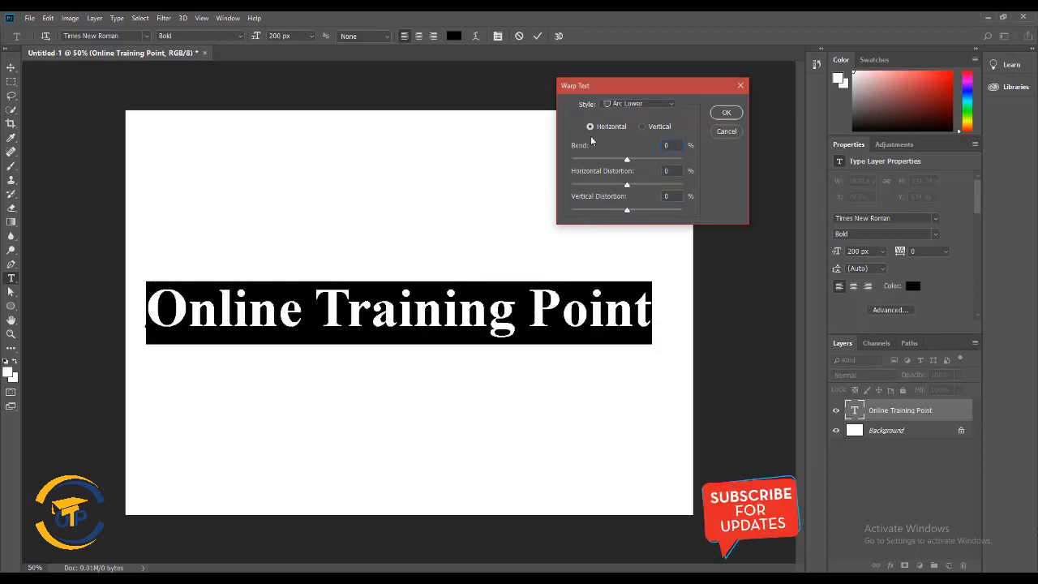
Try the Arc Upper warp style with a bend of +32%, and reduce the bend to a shallow upward curve.
click(645, 104)
click(643, 157)
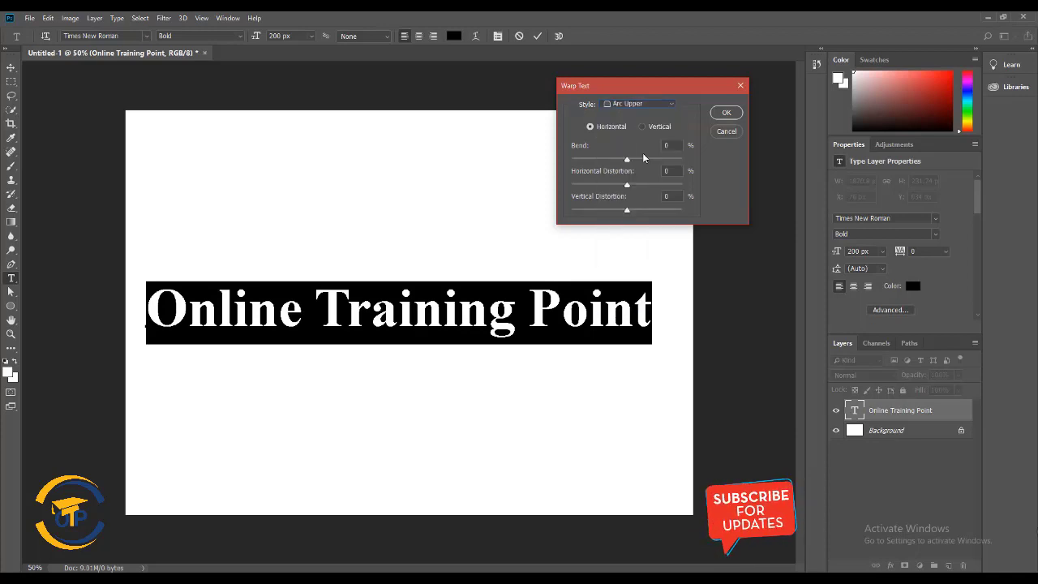
mouse_move(627, 160)
mouse_down()
mouse_move(670, 163)
mouse_move(642, 160)
mouse_up()
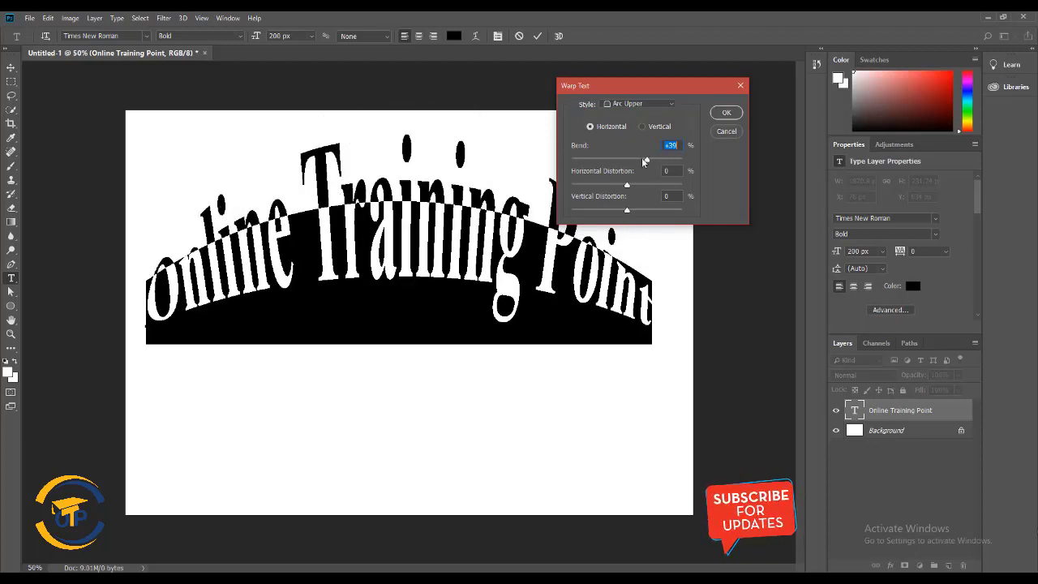
click(634, 105)
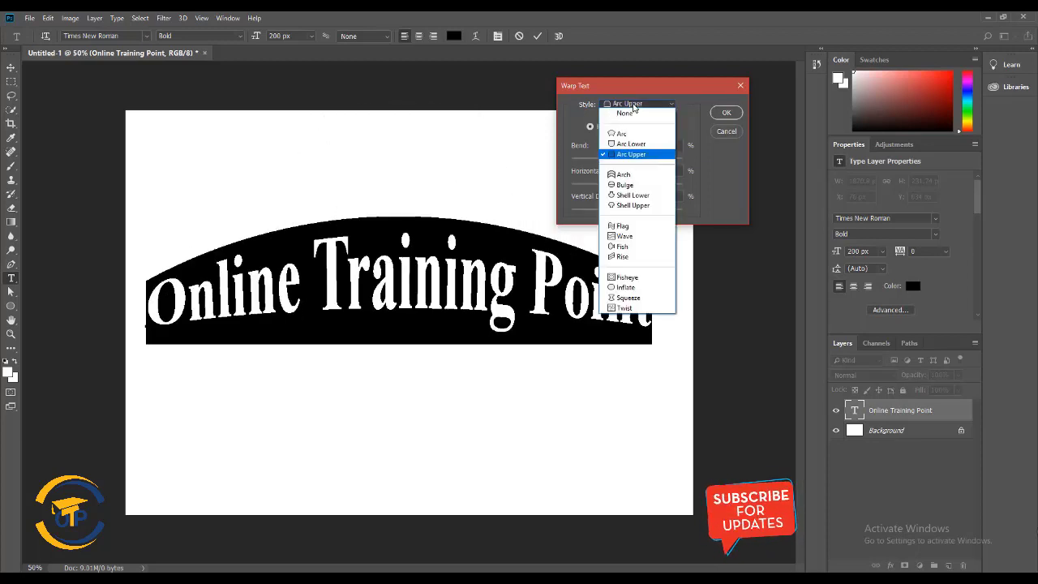
click(640, 155)
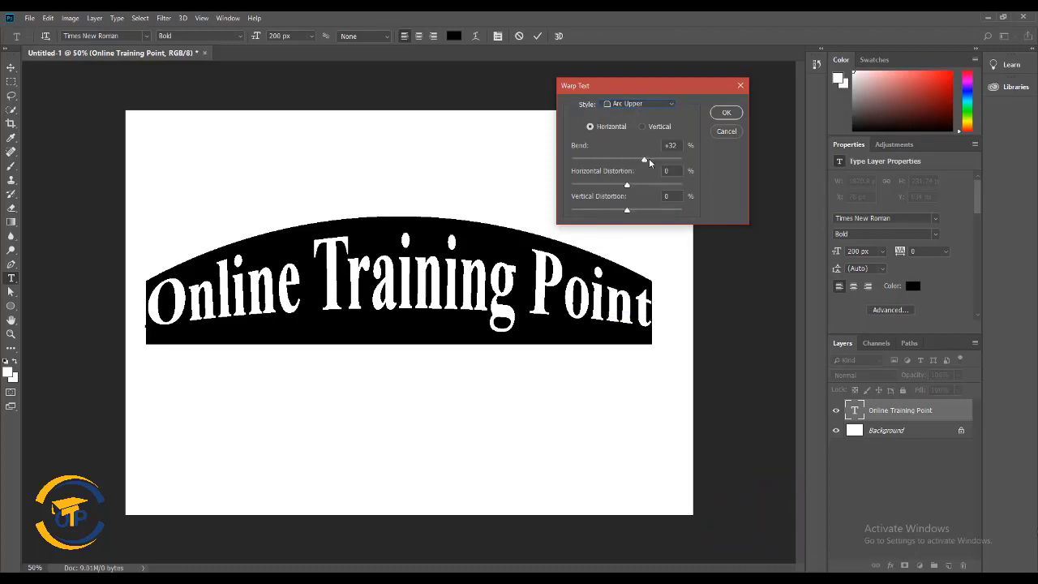
mouse_move(649, 159)
mouse_down()
mouse_move(661, 160)
mouse_move(632, 160)
mouse_up()
click(627, 105)
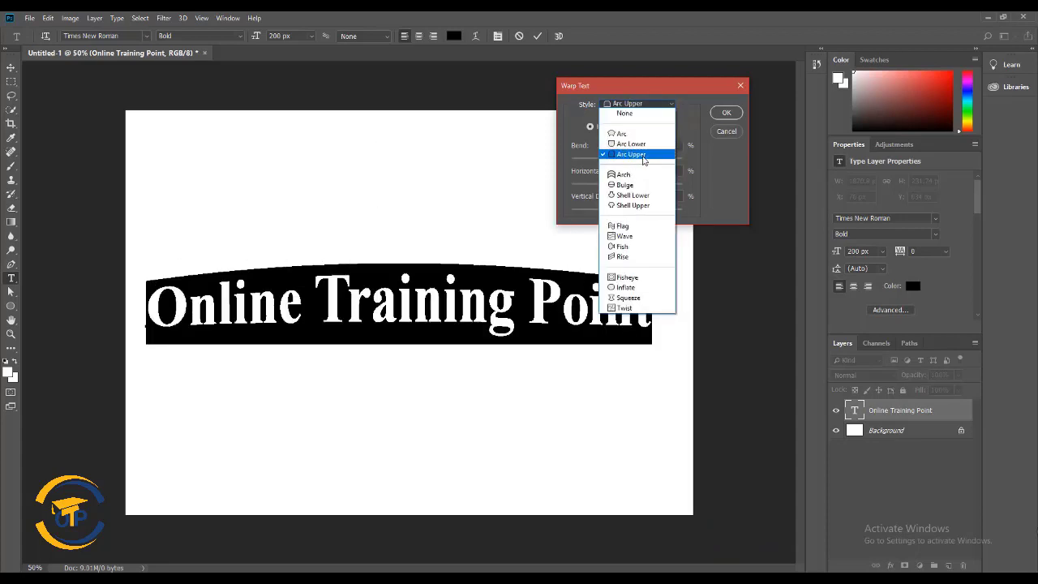
click(648, 155)
Try the Arch warp style with a bend of +21% and the Bulge style with a bend of +59%.
click(638, 105)
click(645, 176)
mouse_move(632, 159)
mouse_down()
mouse_move(655, 162)
mouse_move(638, 159)
mouse_up()
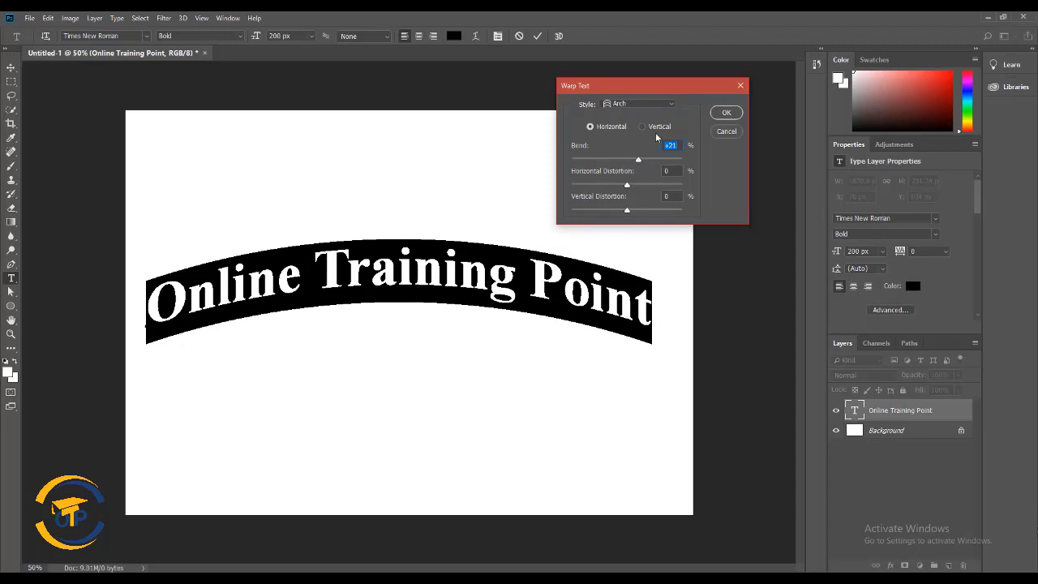
click(637, 103)
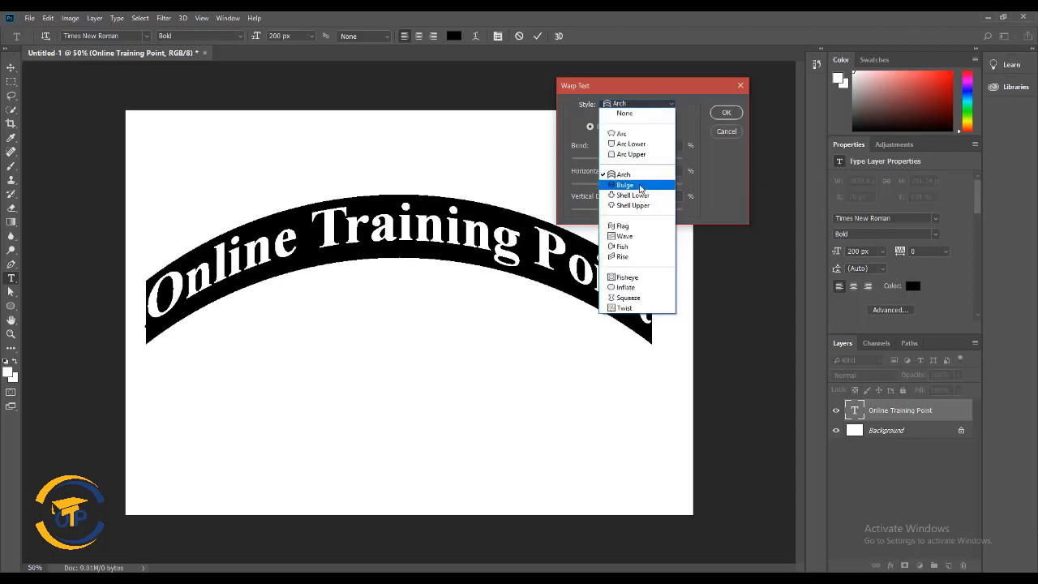
click(640, 186)
drag(638, 159, 660, 163)
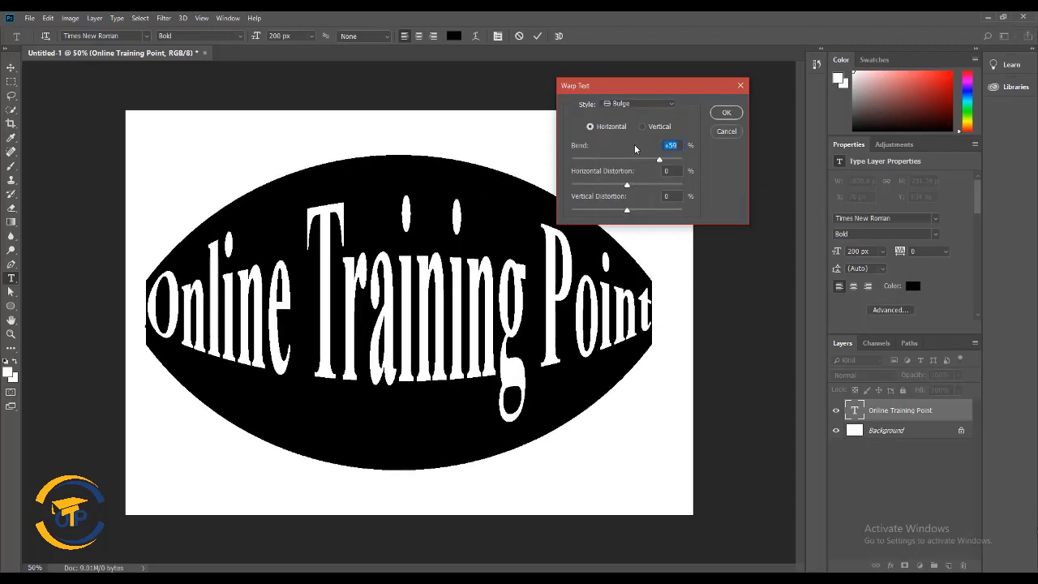
Try the Shell Lower warp style with a bend of +31% and the Shell Upper style with a bend of +60%.
click(635, 103)
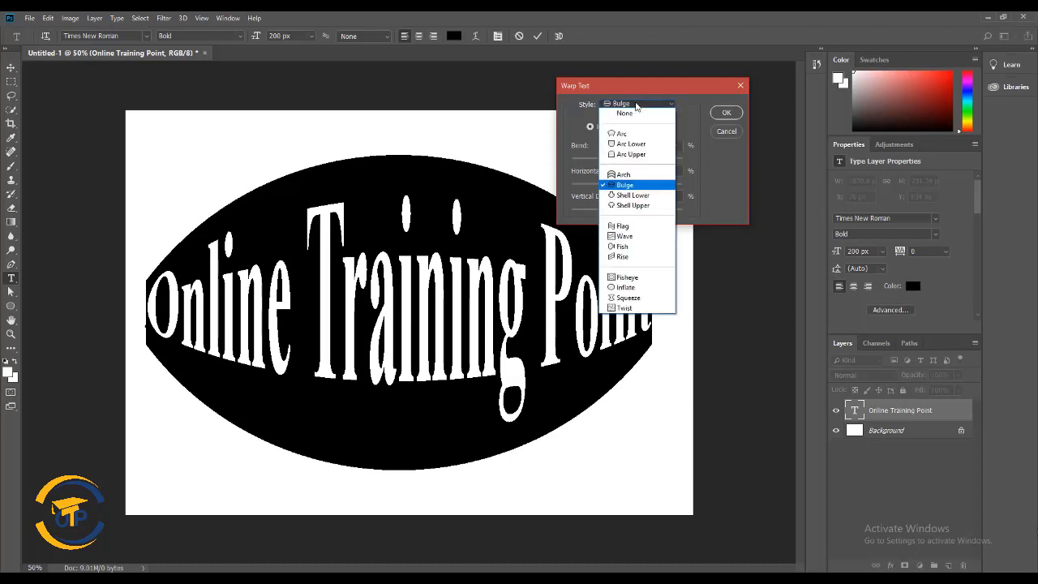
click(635, 196)
drag(656, 160, 644, 160)
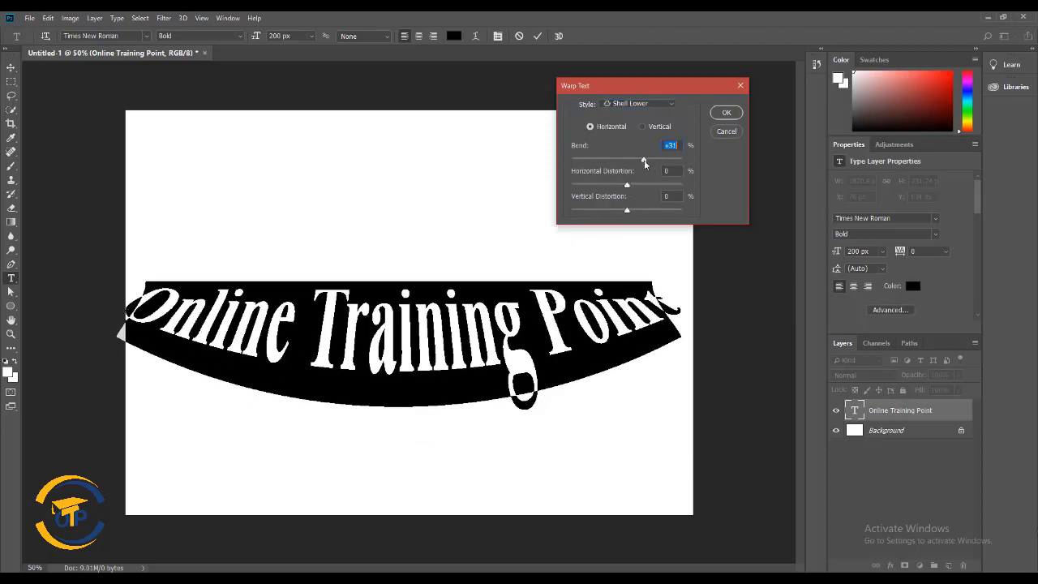
click(645, 103)
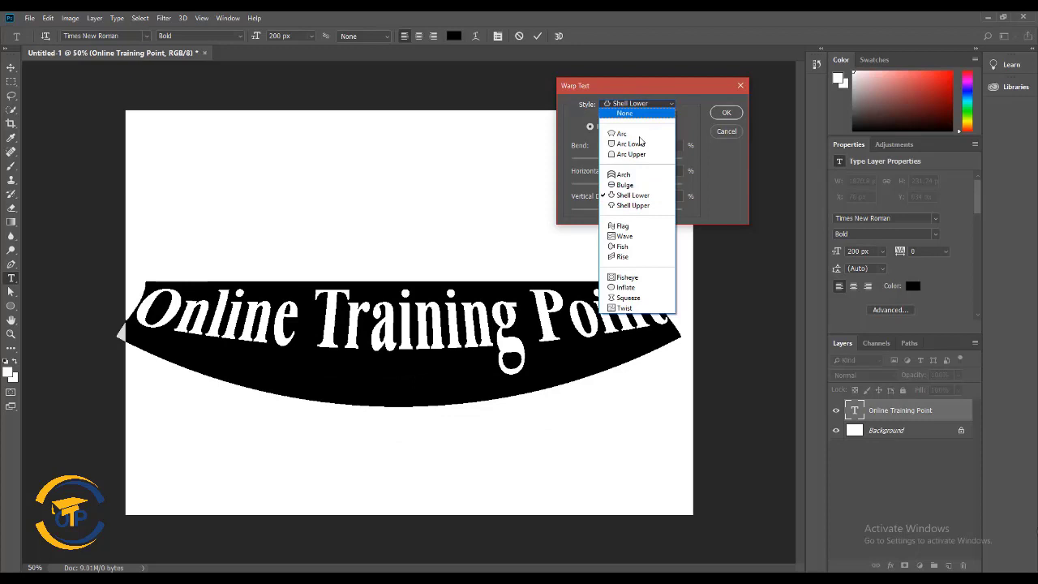
click(634, 205)
drag(649, 160, 660, 161)
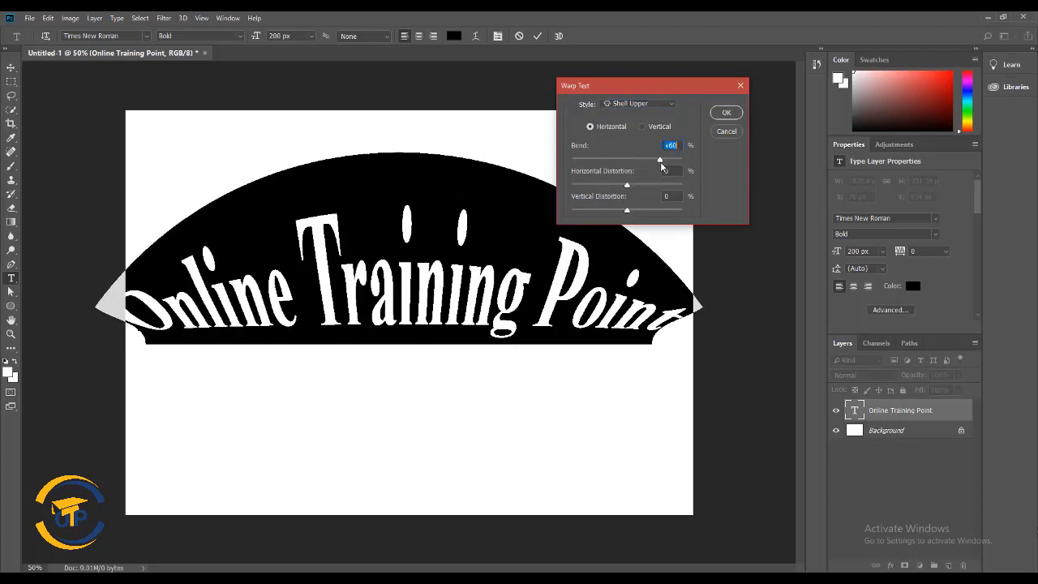
Try the Flag warp style with a bend of +93% and 0% distortion, and the Fish style with the same values.
click(639, 104)
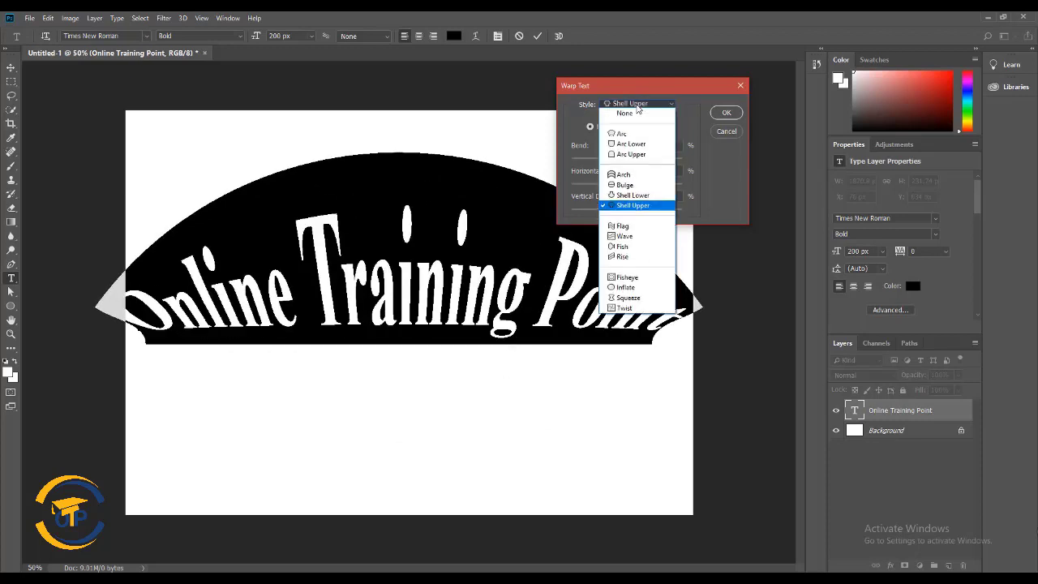
click(639, 227)
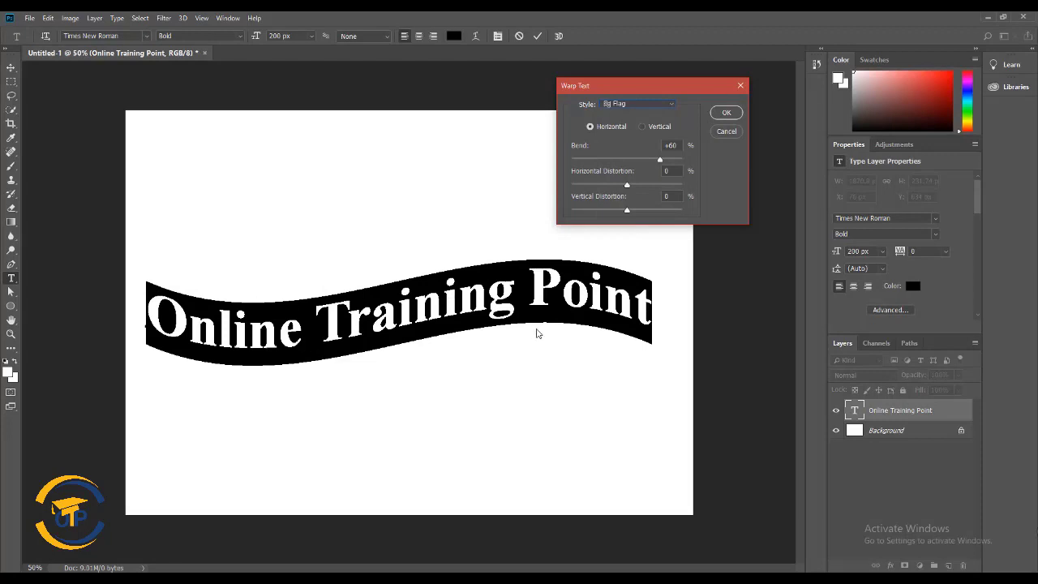
mouse_move(659, 160)
mouse_down()
mouse_move(575, 162)
mouse_move(679, 162)
mouse_up()
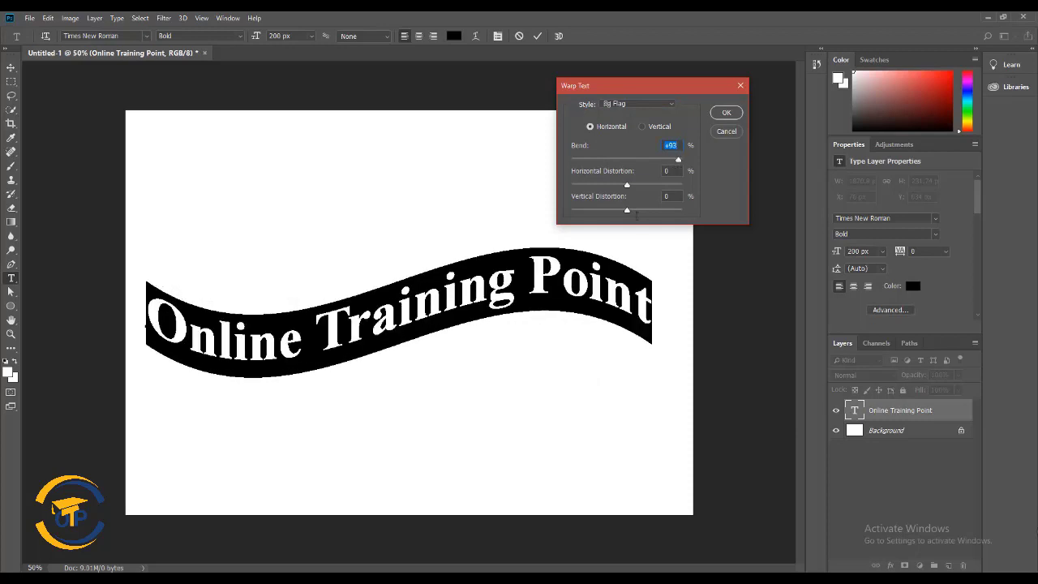
mouse_move(627, 184)
mouse_down()
mouse_move(646, 185)
mouse_move(604, 212)
mouse_move(625, 213)
mouse_move(633, 185)
mouse_move(626, 211)
mouse_move(626, 186)
mouse_up()
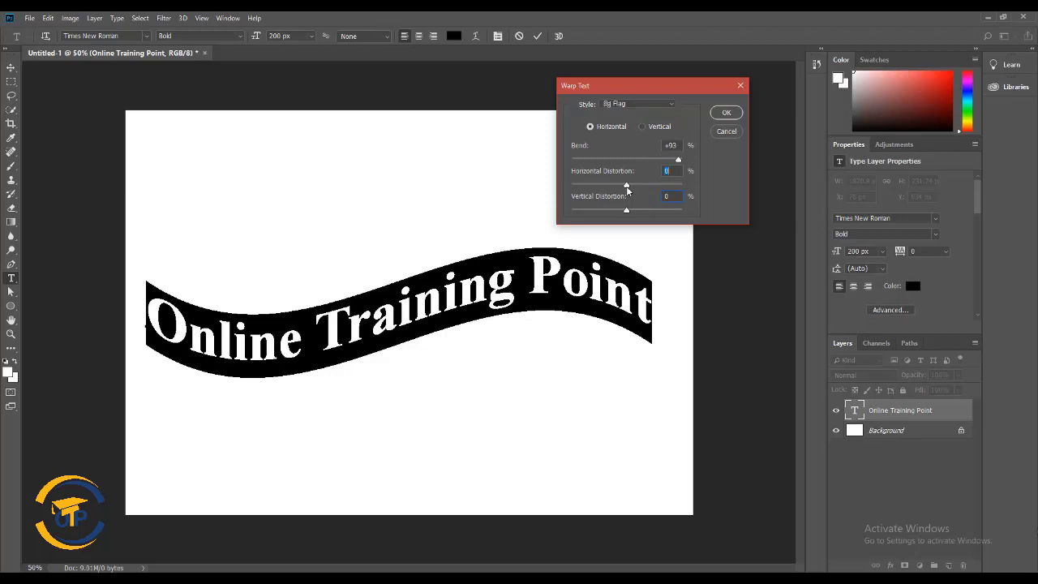
click(638, 105)
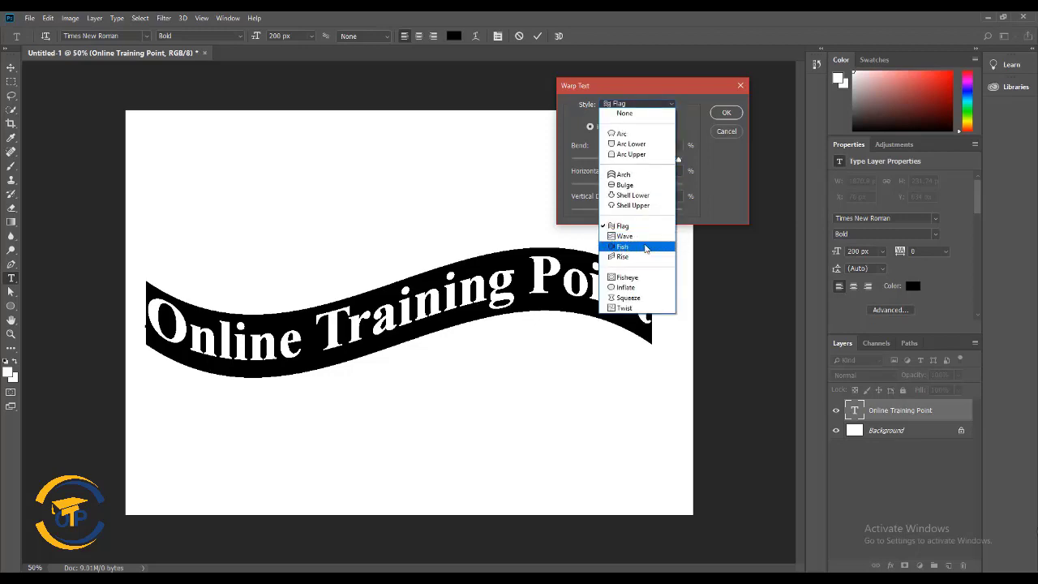
click(622, 247)
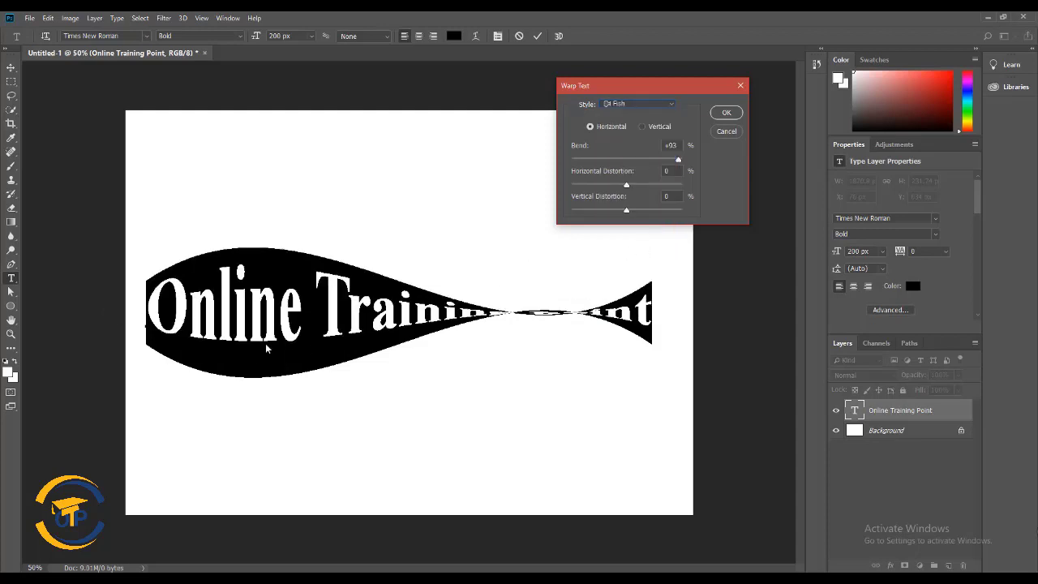
Try the Fisheye warp style with a bend of +100% and horizontal distortion of +16%, and discard the warp changes.
click(637, 104)
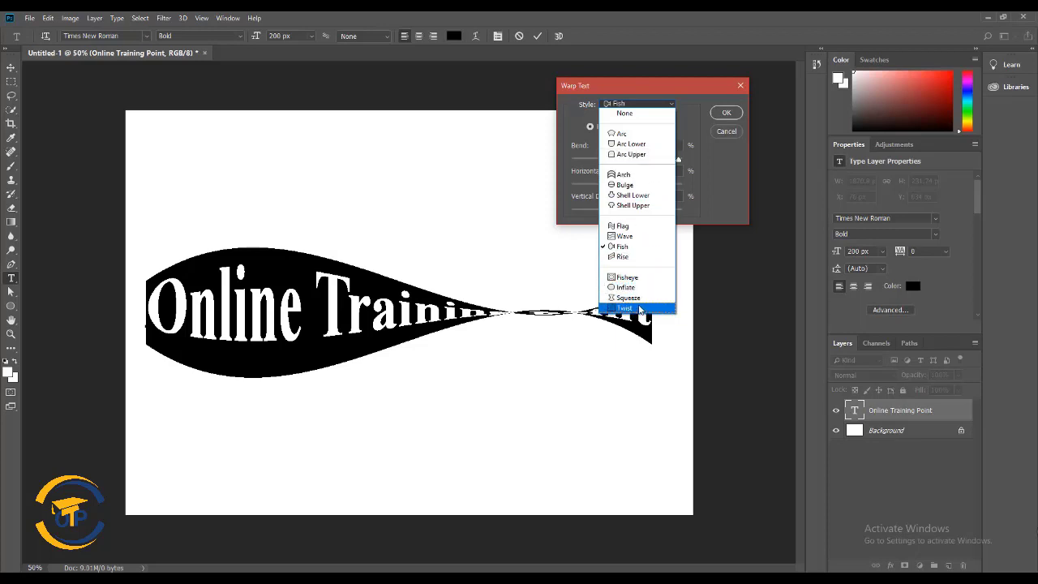
click(637, 281)
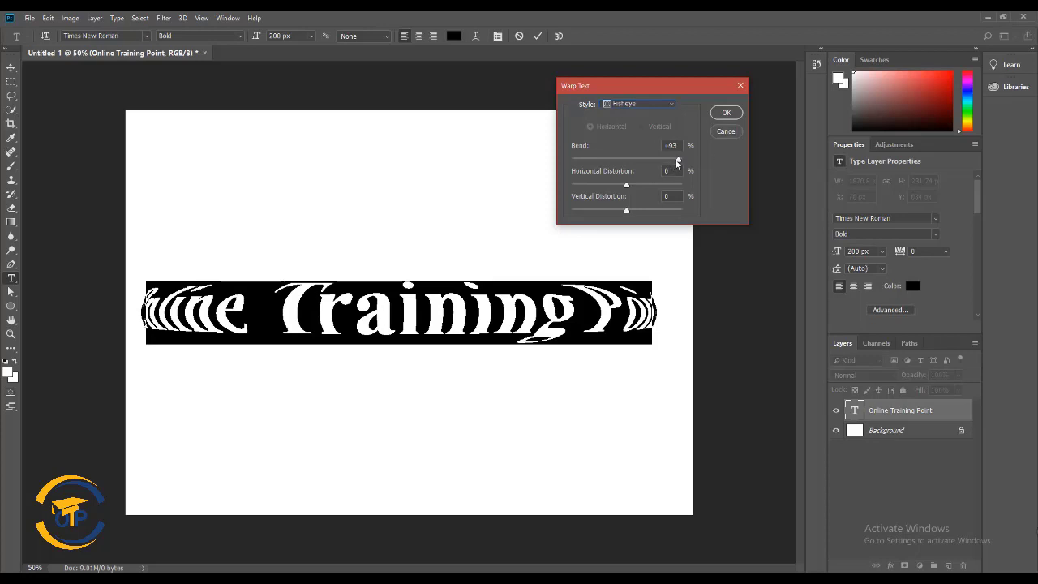
mouse_move(678, 160)
mouse_down()
mouse_move(639, 161)
mouse_move(687, 168)
mouse_up()
mouse_move(626, 186)
mouse_down()
mouse_move(668, 188)
mouse_move(637, 189)
mouse_up()
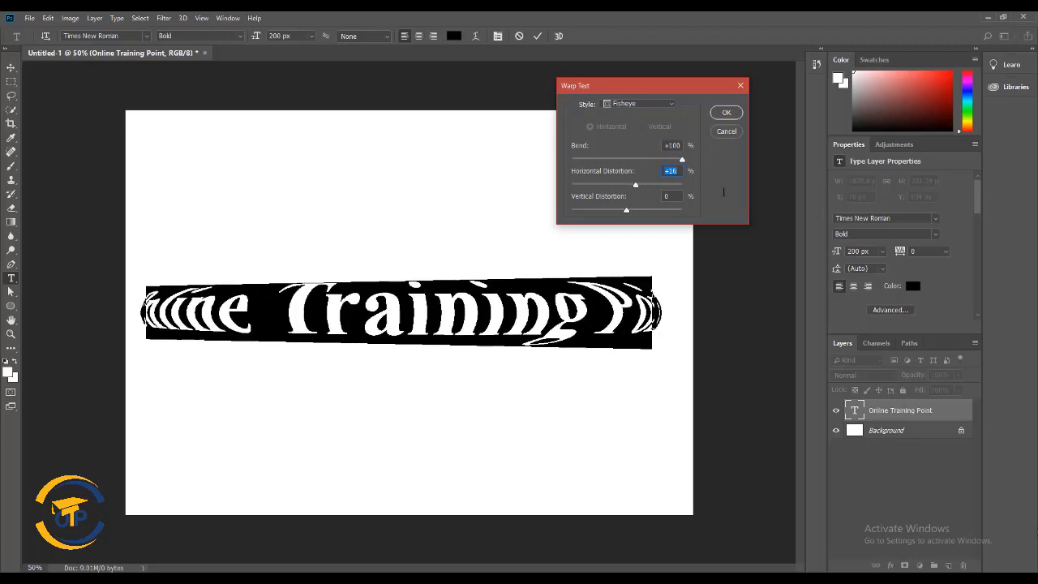
click(732, 133)
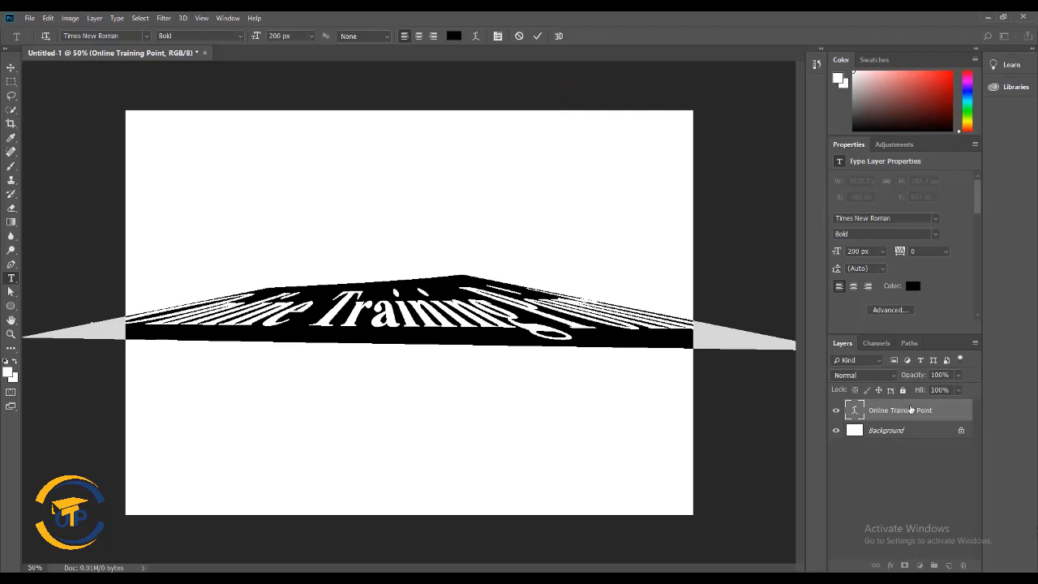
Erase the warped "Online Training Point" text and delete its layer, leaving only the Background.
key(BackSpace)
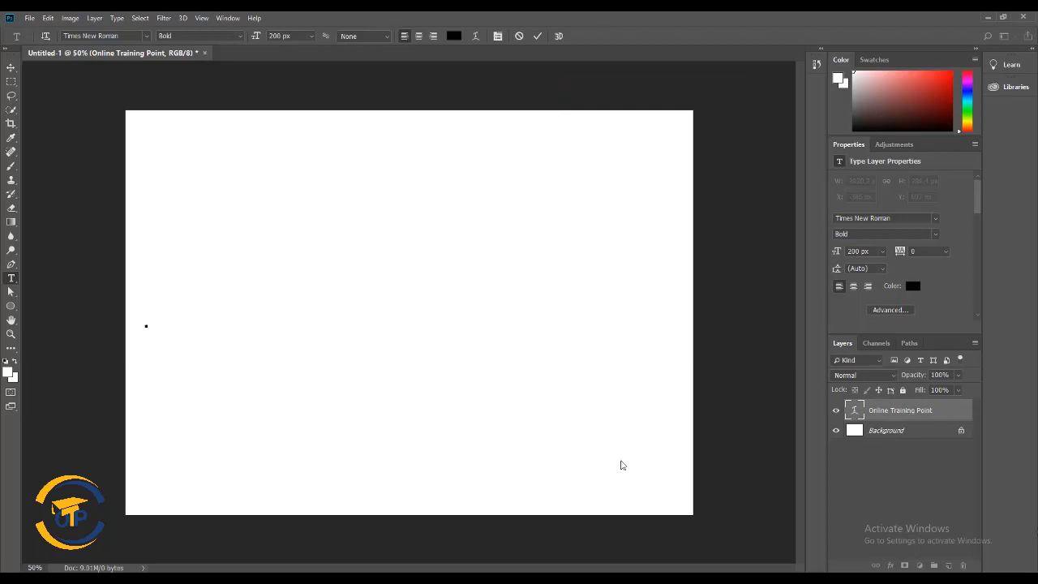
click(514, 480)
key(Delete)
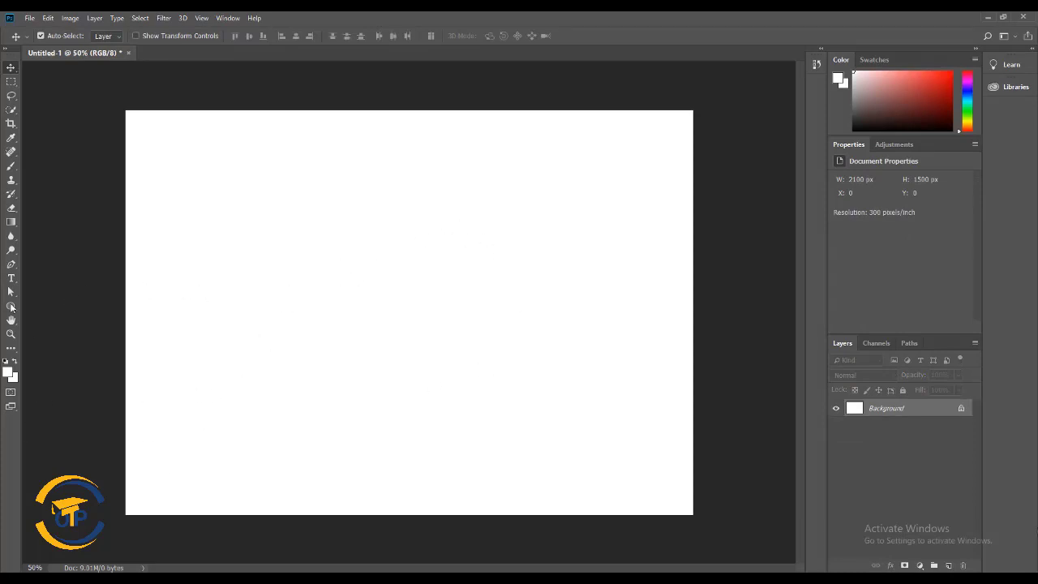
Draw an S-shaped open path with the Pen tool, using three anchor points rising from the canvas's lower left toward its upper right.
click(11, 264)
click(174, 418)
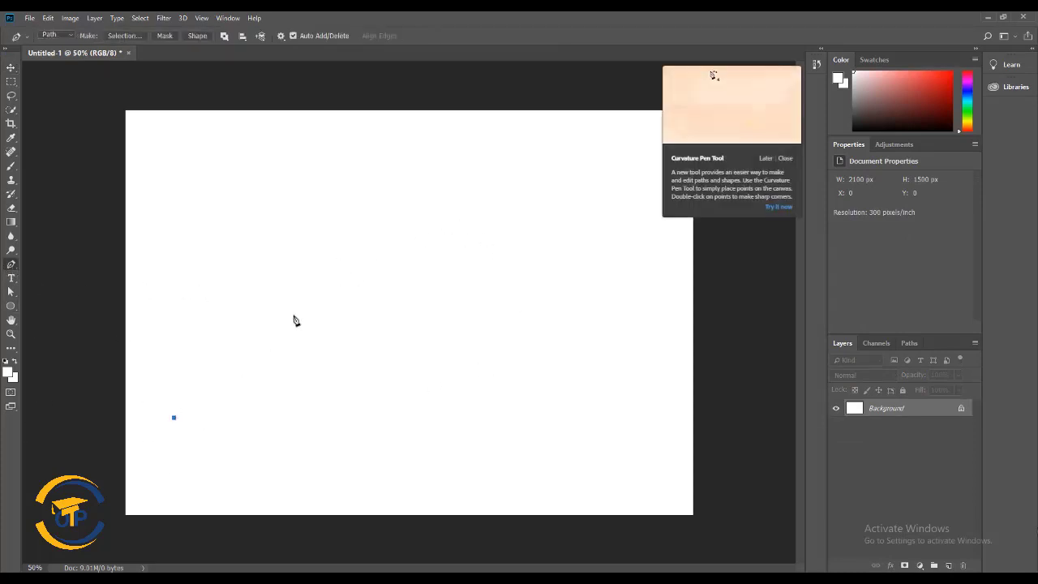
drag(330, 338, 423, 366)
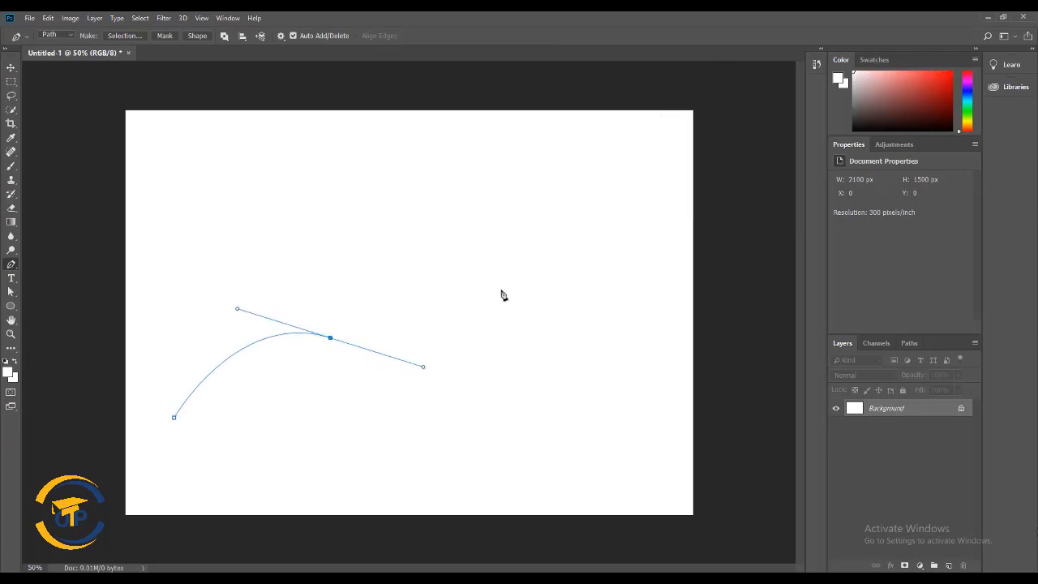
drag(516, 271, 544, 204)
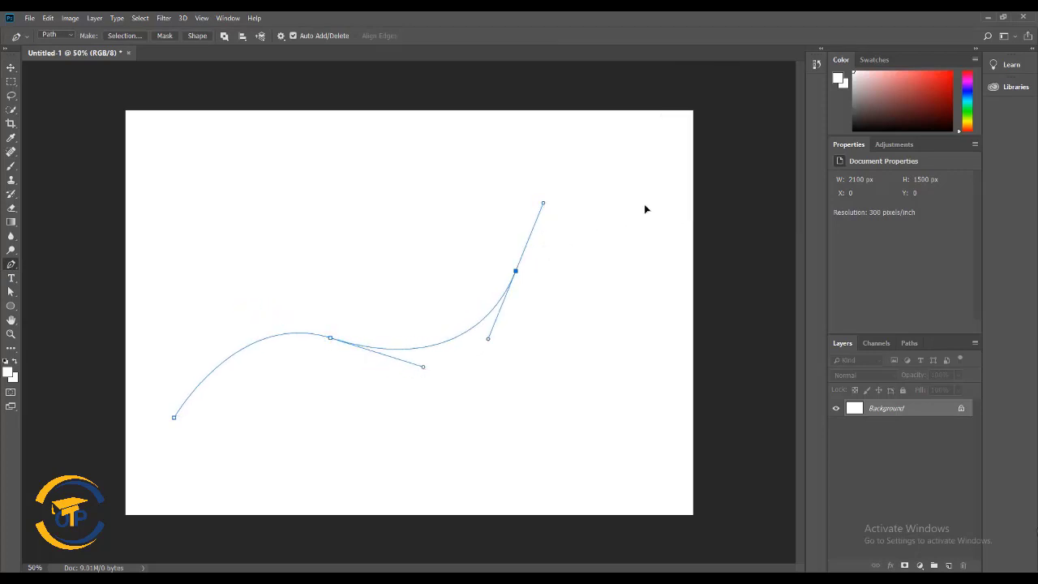
Extend the curved path with a fourth anchor point near the canvas's upper right and start horizontal text at the path's lower-left end.
drag(639, 205, 675, 208)
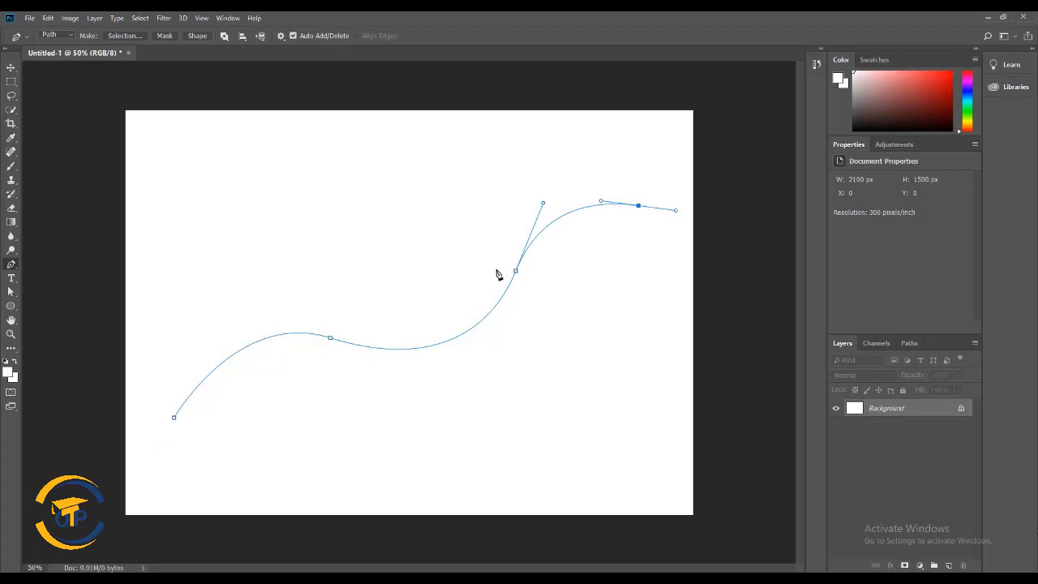
click(11, 278)
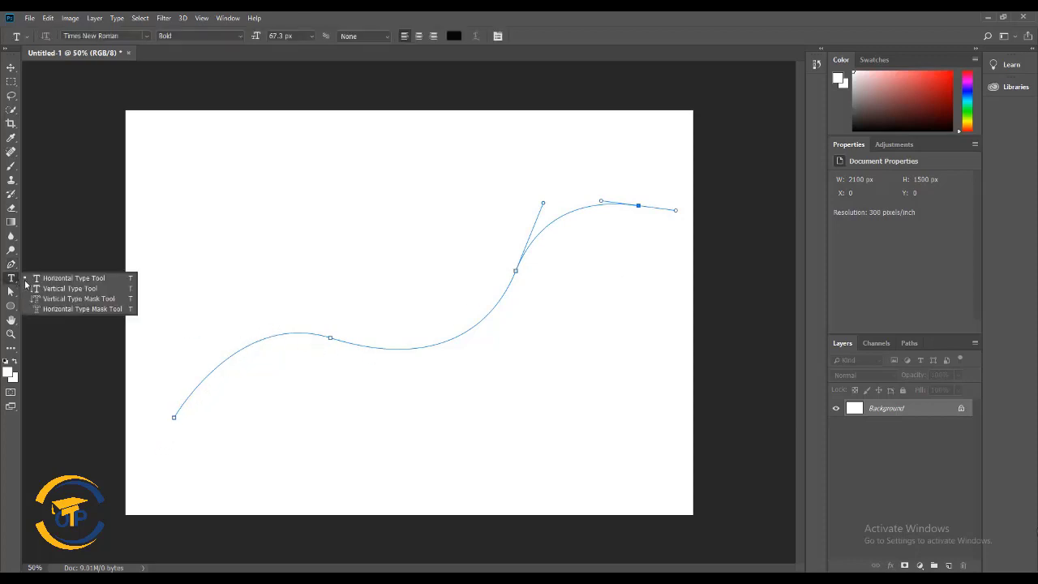
click(72, 279)
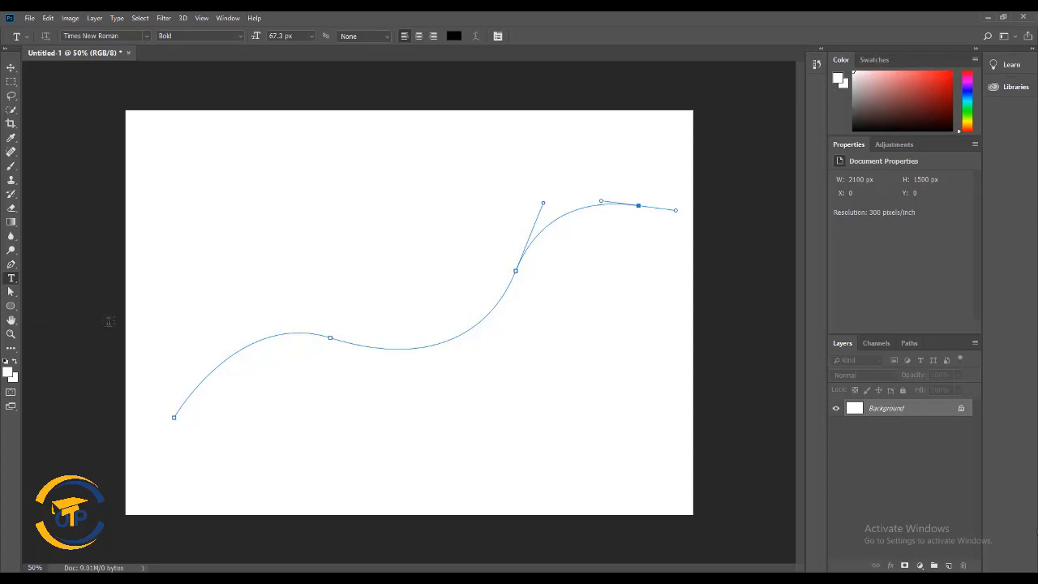
click(182, 405)
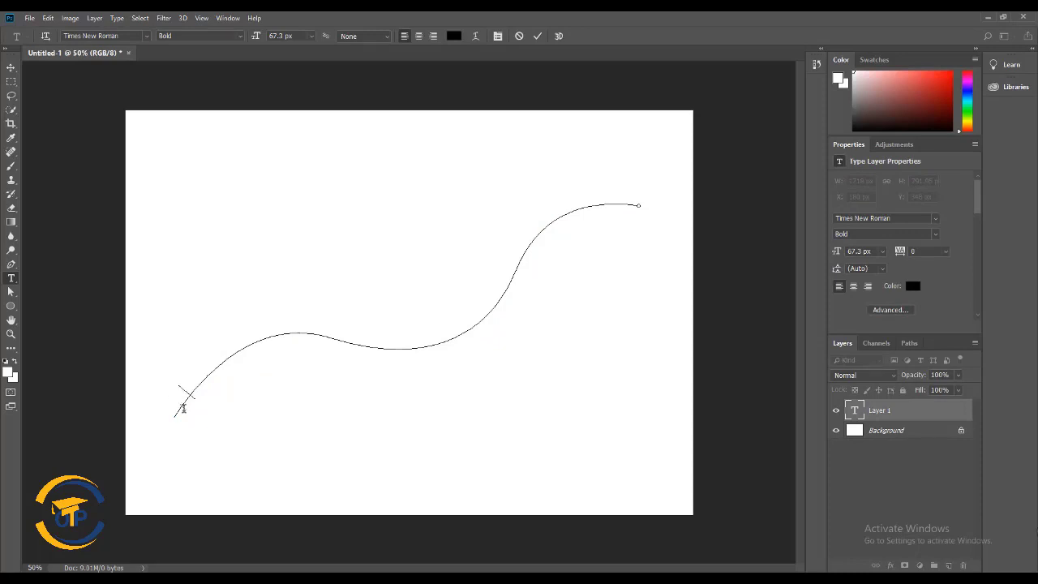
Enter "Online Training point" followed by random filler letters as text running along the curved path.
text(Online TY)
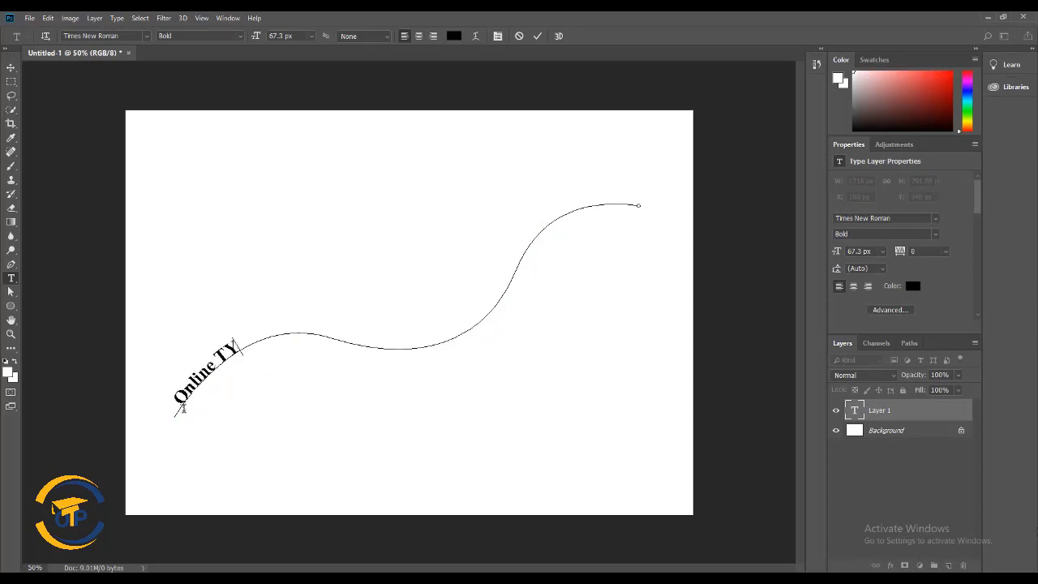
key(BackSpace)
text(raining)
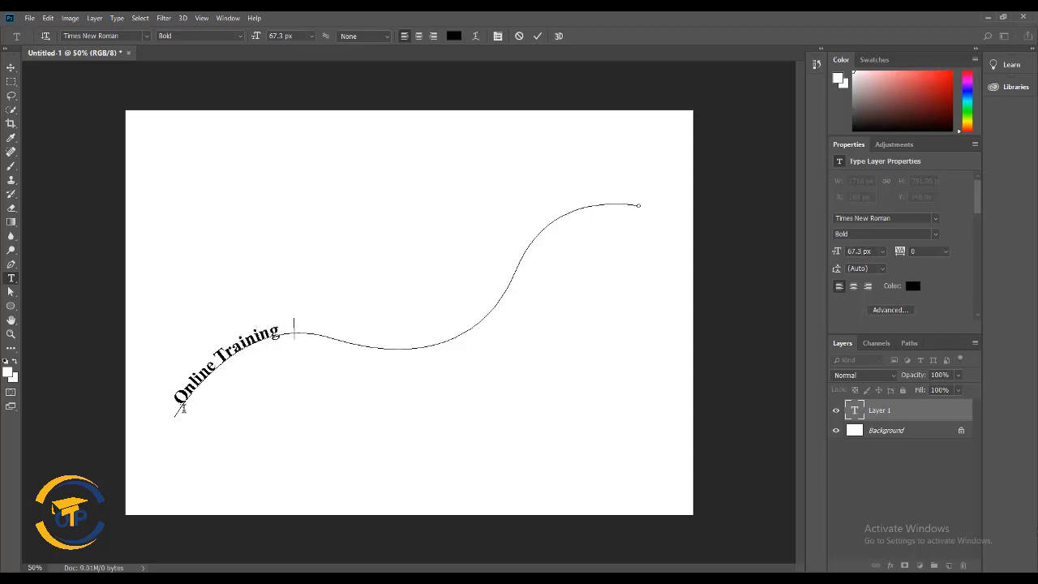
text( point skljflsadjflsajfsdajfshjf isfsfljks)
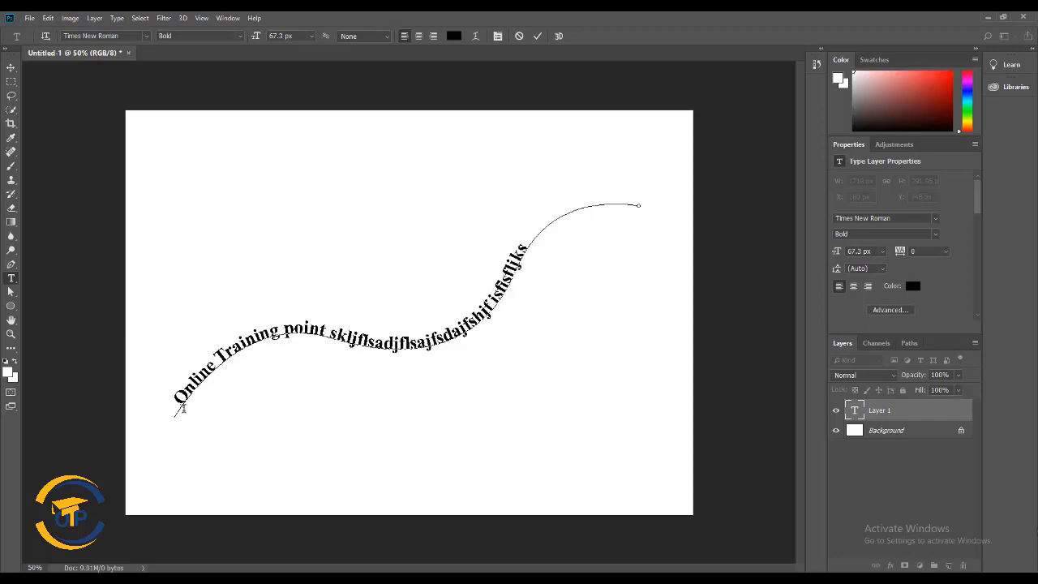
text( ksadfjalsjhf)
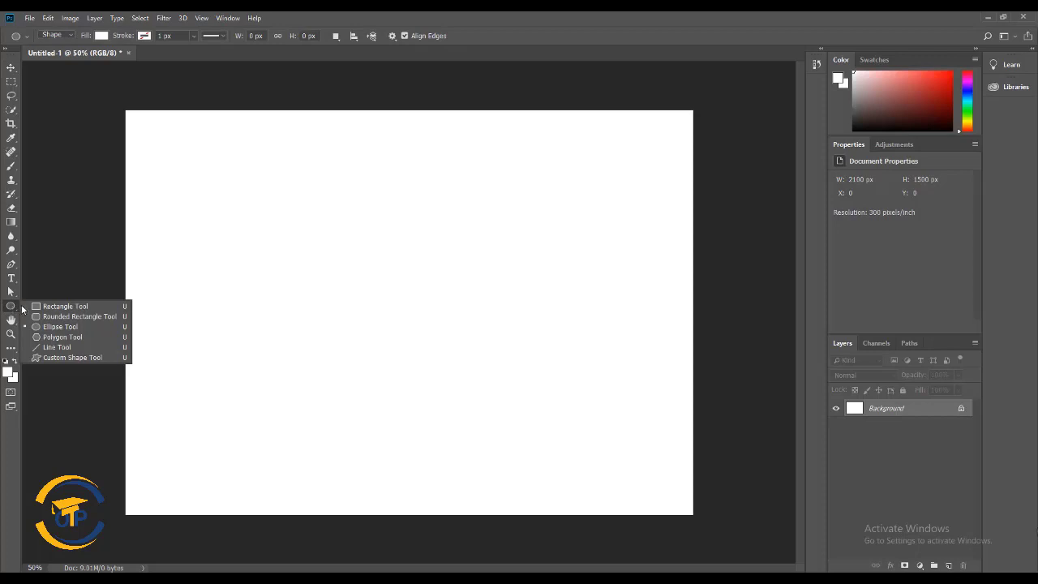
Draw a circle about 700 px in diameter near the canvas's centre with the Ellipse tool, with no fill and a black stroke.
click(68, 327)
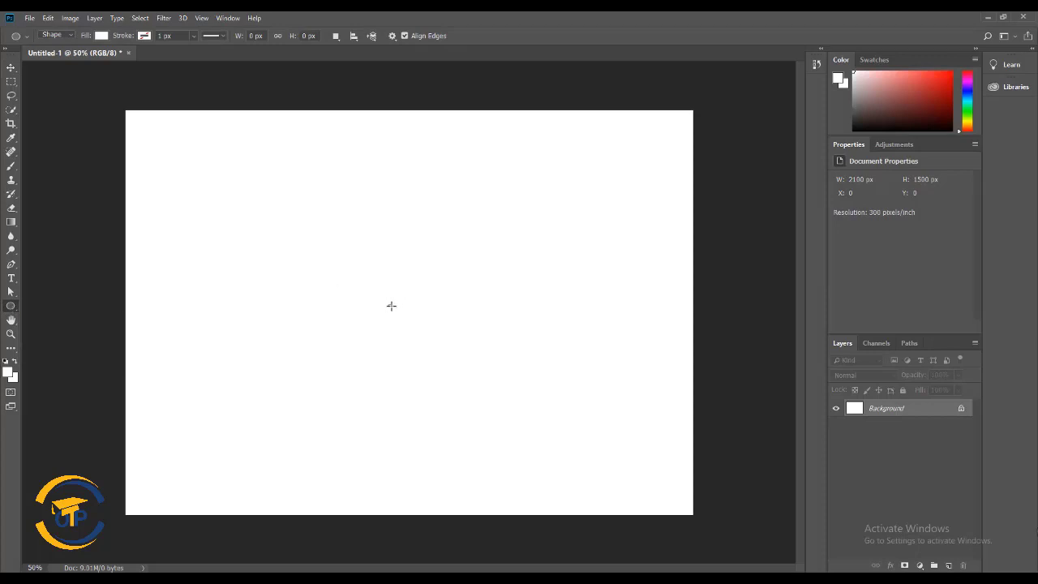
drag(391, 306, 523, 395)
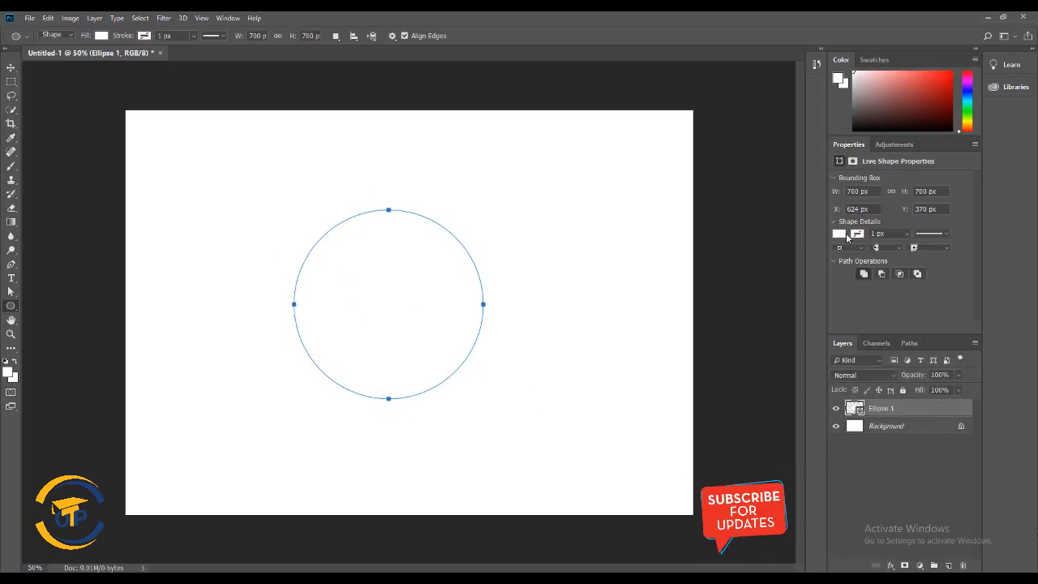
click(840, 234)
click(847, 255)
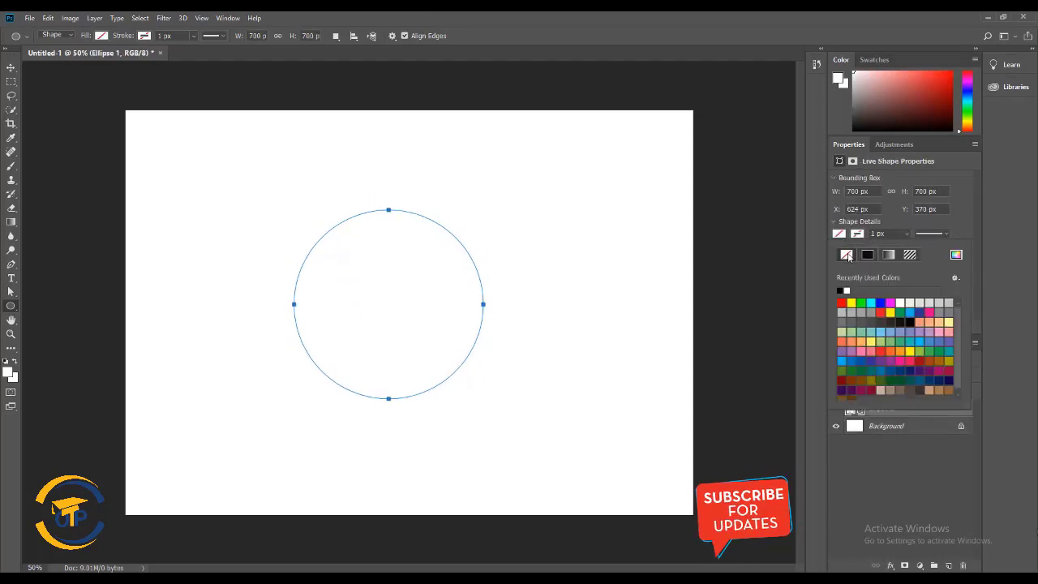
click(867, 255)
click(859, 236)
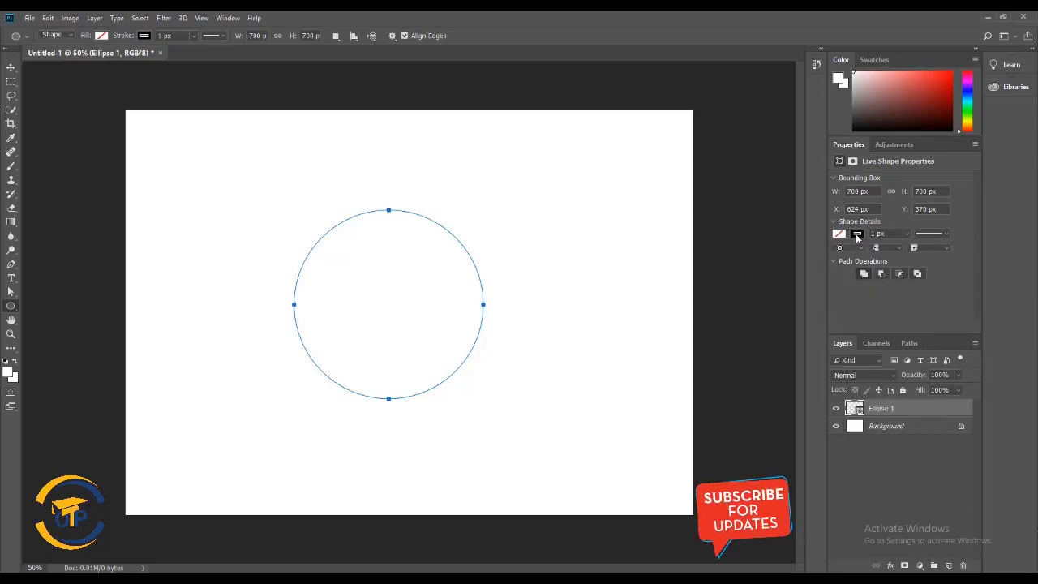
Run horizontal text around the circle's outline from its upper left, filling the circumference with random letters beginning "fmdaflksjdfjslfkjsdlkfjs", and commit the text.
right_click(12, 278)
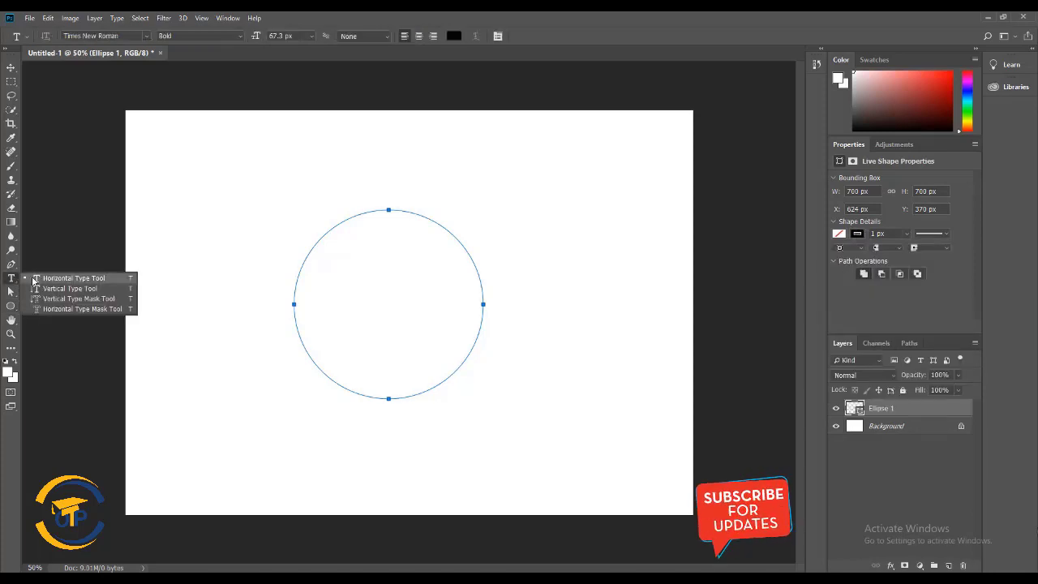
click(36, 279)
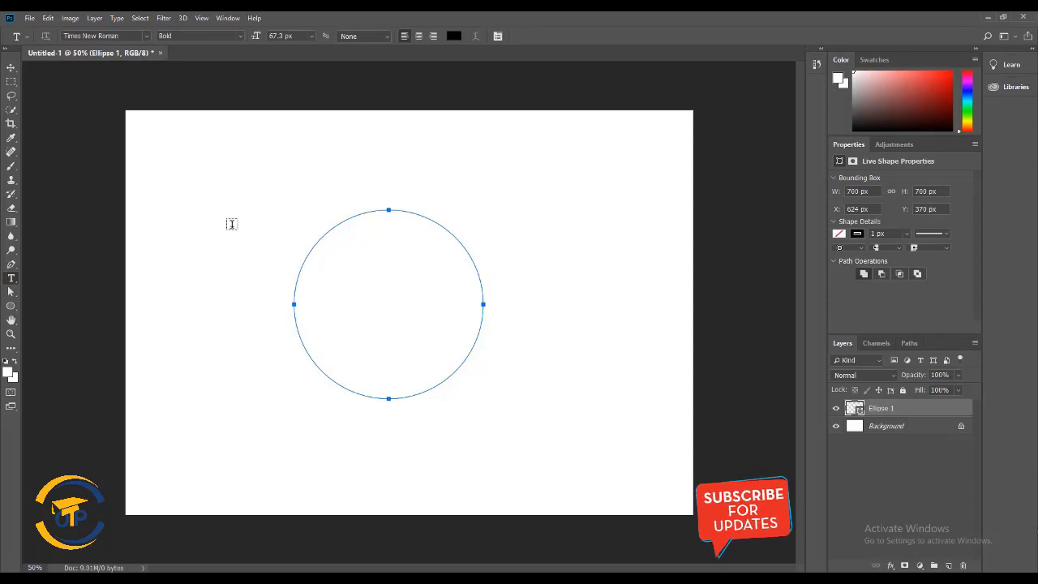
click(314, 248)
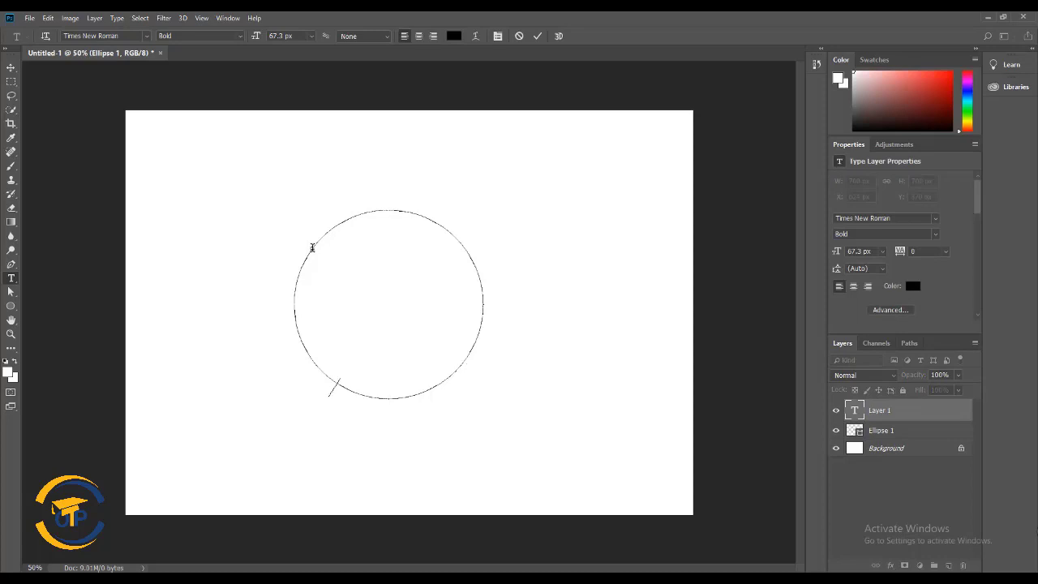
text(fmdaflksjdfjslfkjsdlkfjsfjsl;dkjflskfjsfjlksfjsfjlksbfjsfklshflklsbfjsahkfjhskfjh)
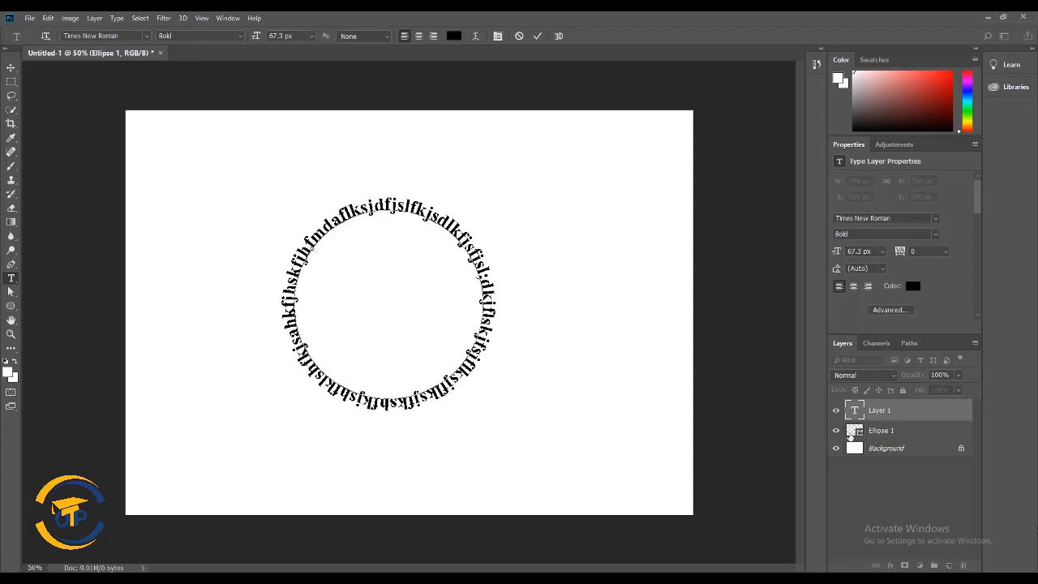
click(880, 413)
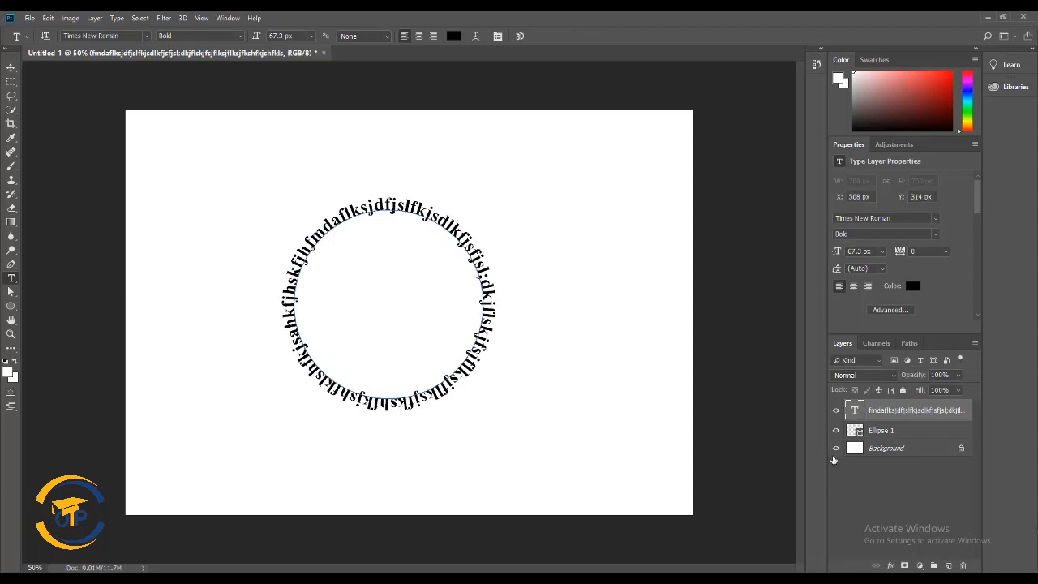
Switch to the Horizontal Type Mask tool.
right_click(16, 281)
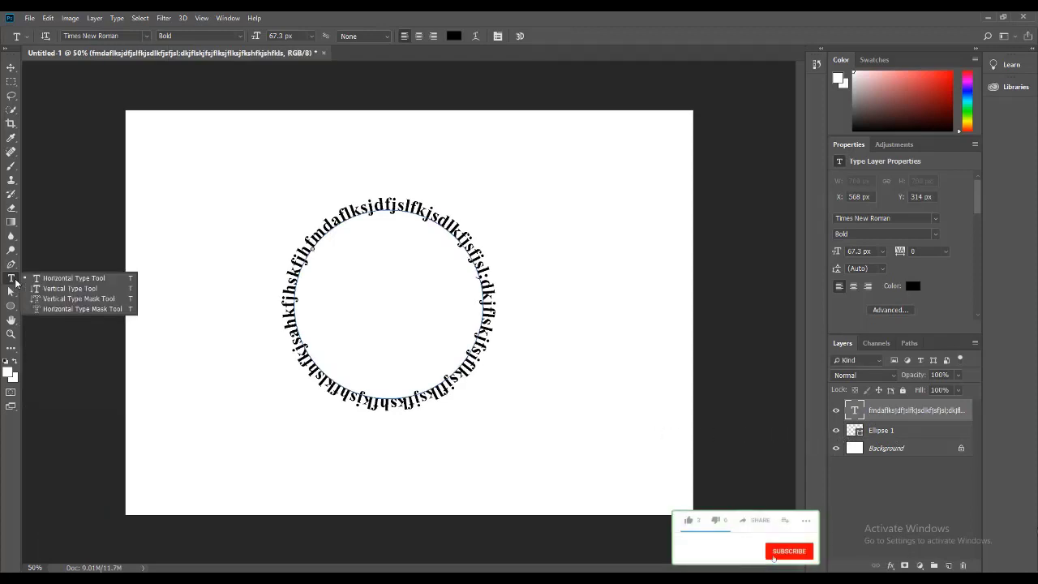
click(121, 310)
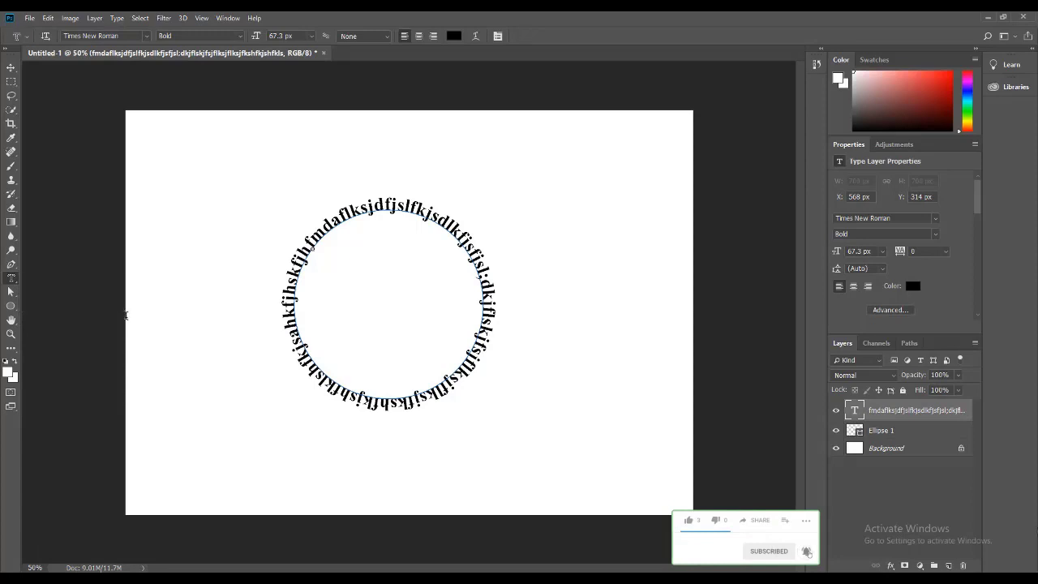
right_click(14, 282)
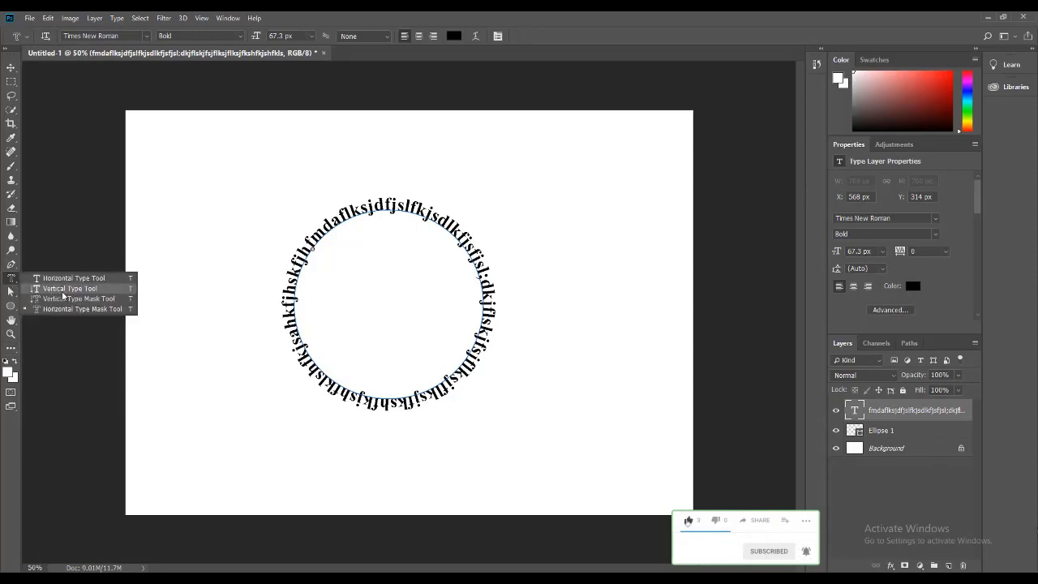
click(106, 310)
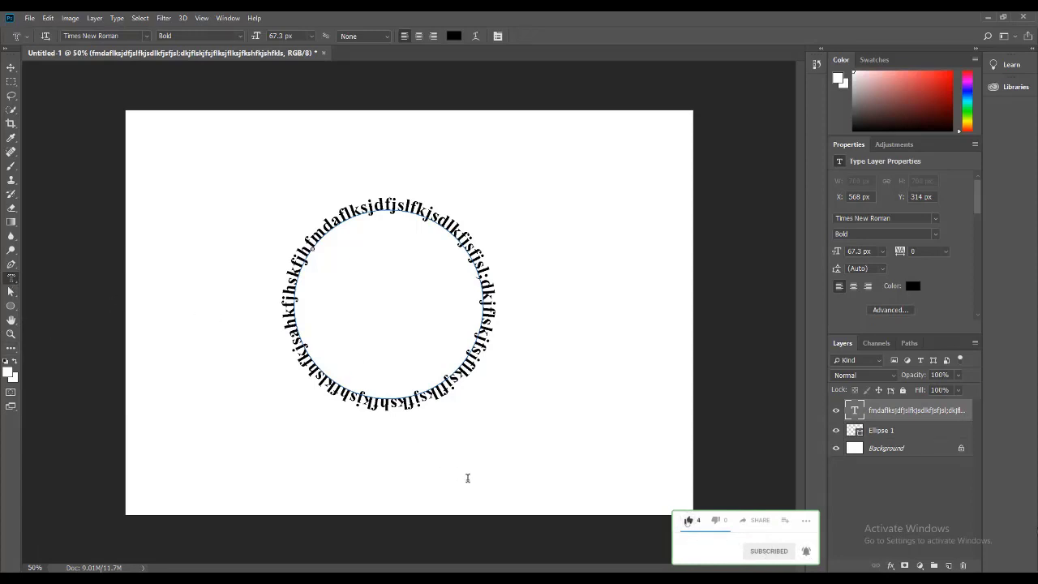